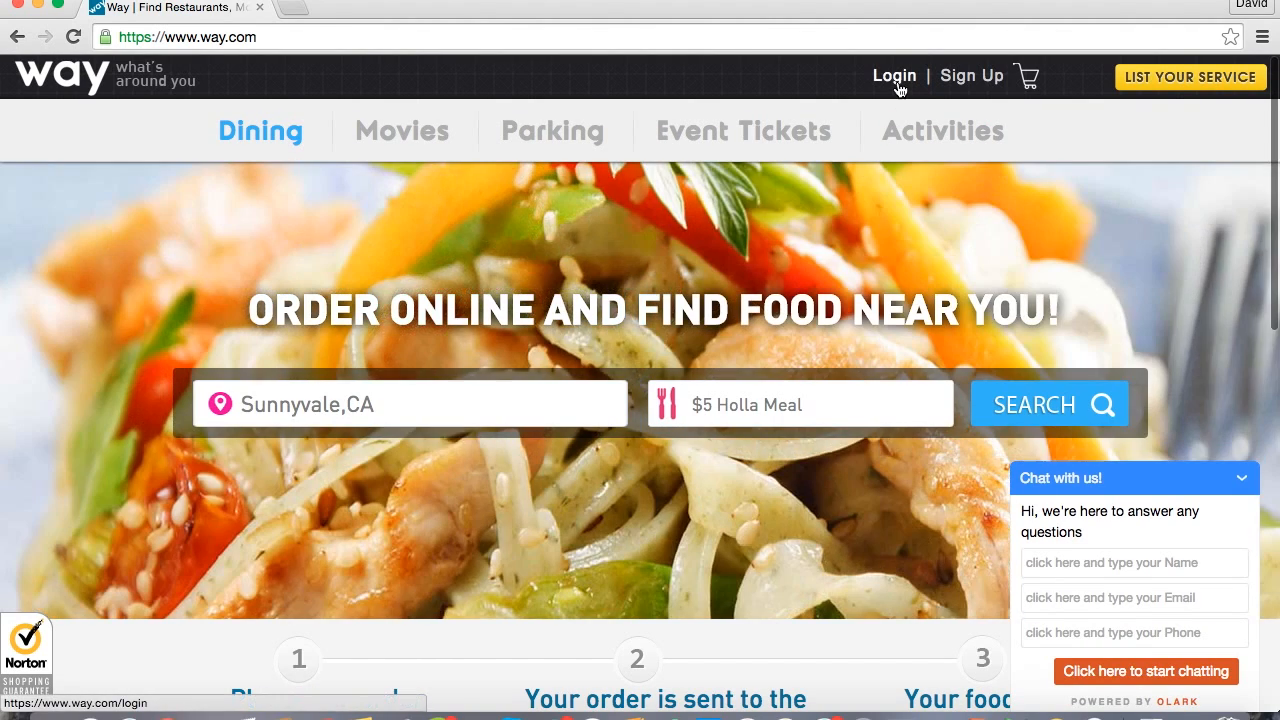
# Log in to the existing Way account by entering the account password.
pyautogui.click(896, 82)
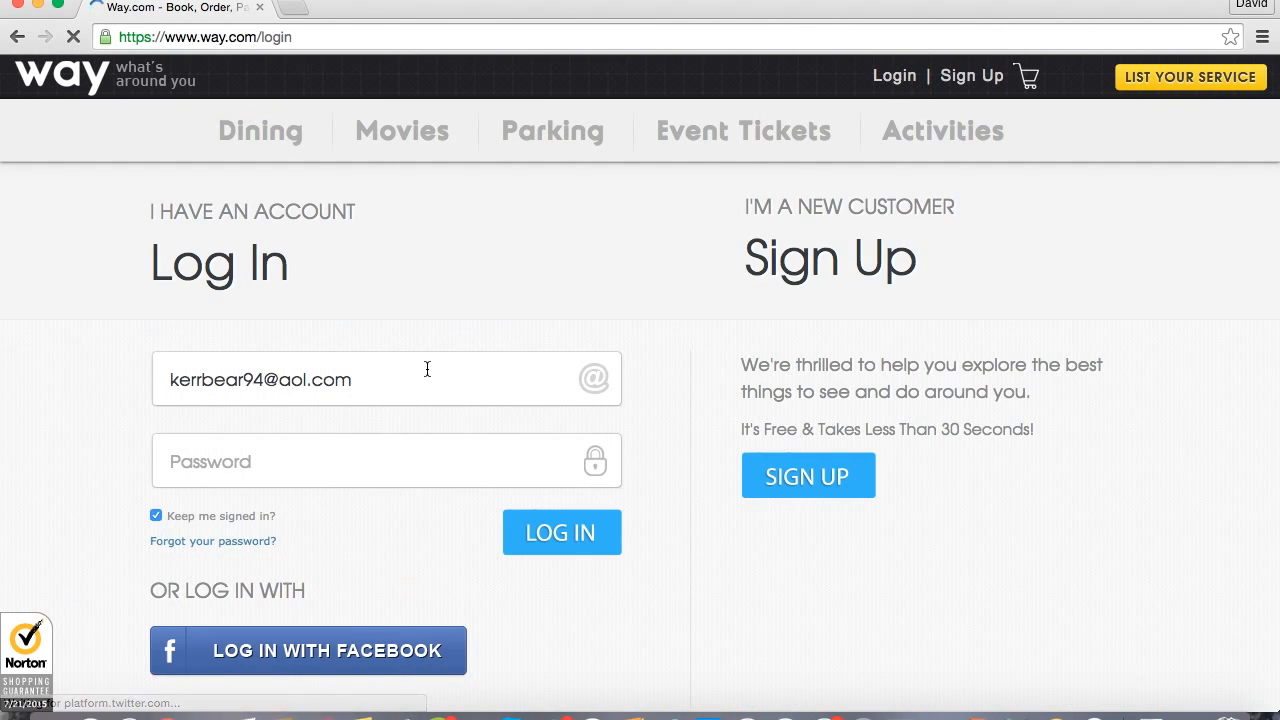
pyautogui.click(328, 458)
pyautogui.write('••••••')
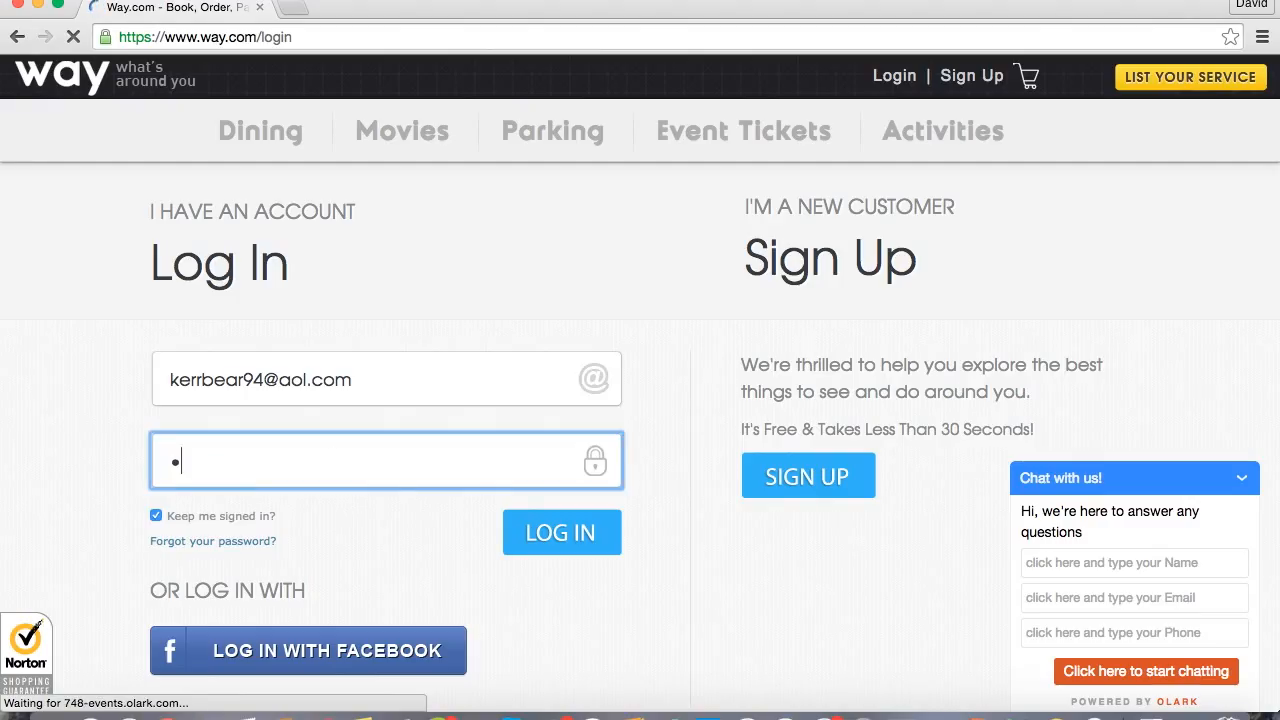
pyautogui.write('••')
pyautogui.click(563, 540)
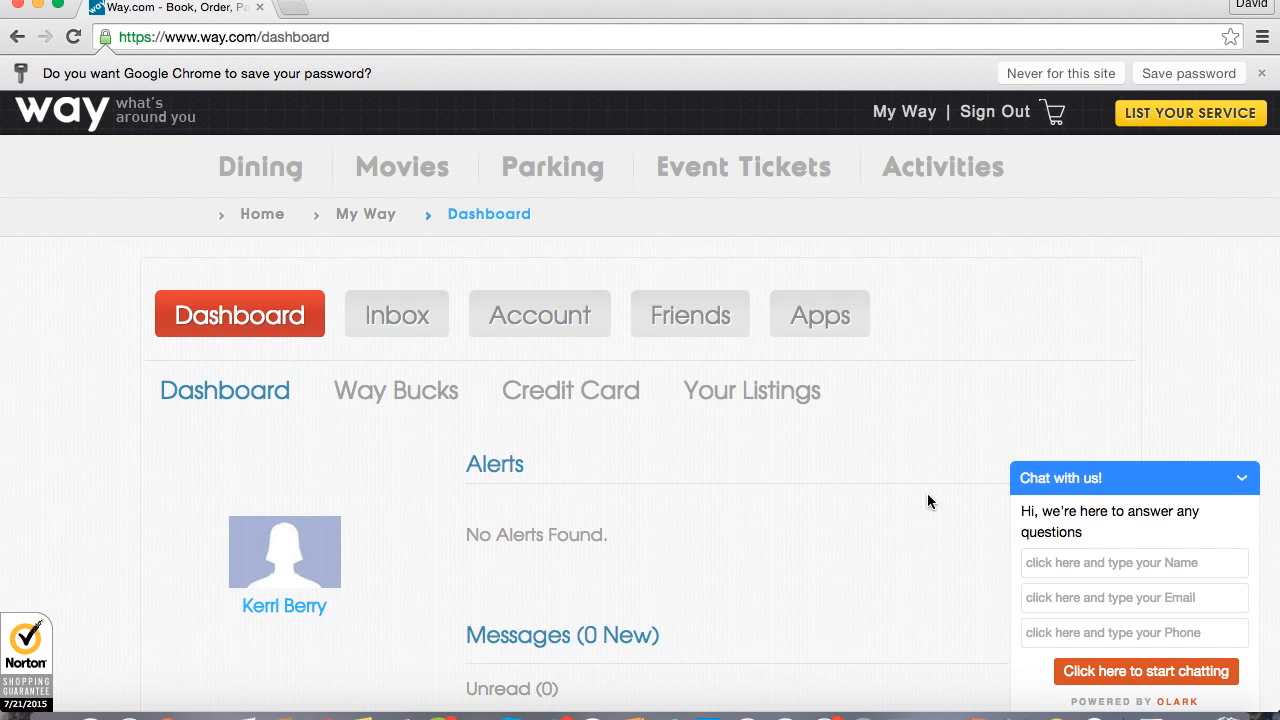
# Open the seller apps page from the dashboard and activate the featured Way Parking app.
pyautogui.scroll(-1, 927, 501)
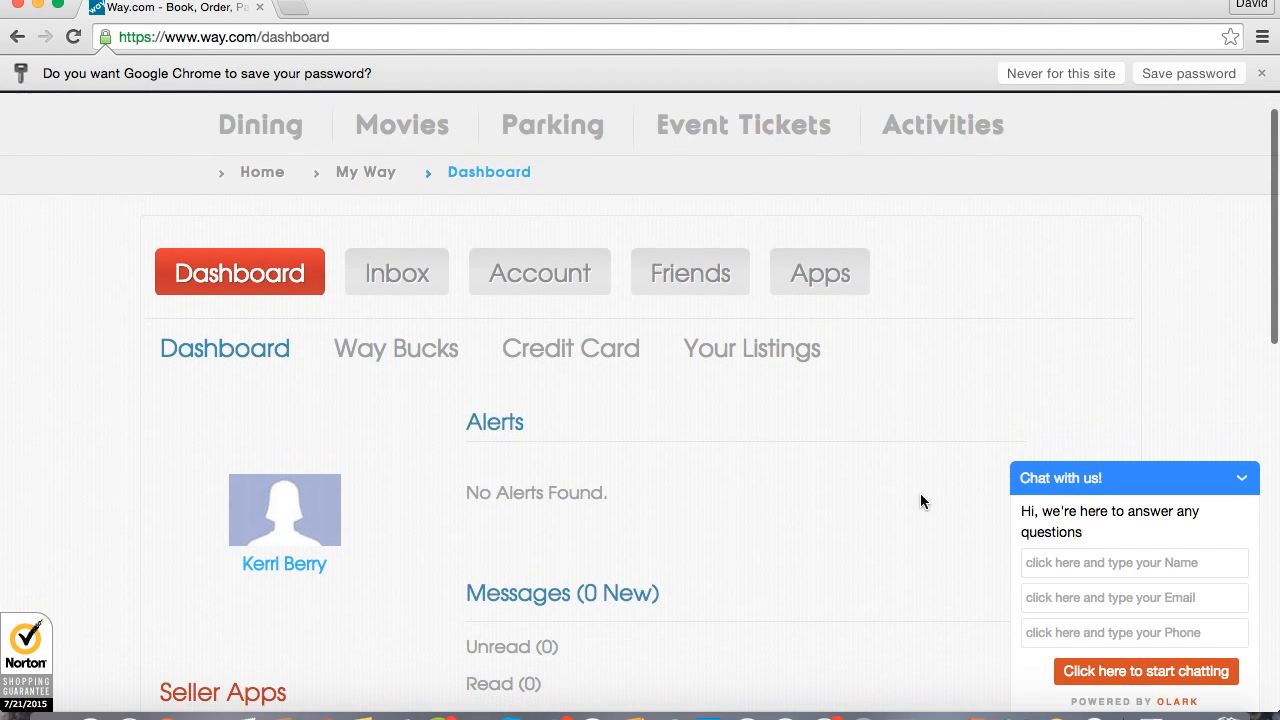
pyautogui.scroll(-10, 731, 570)
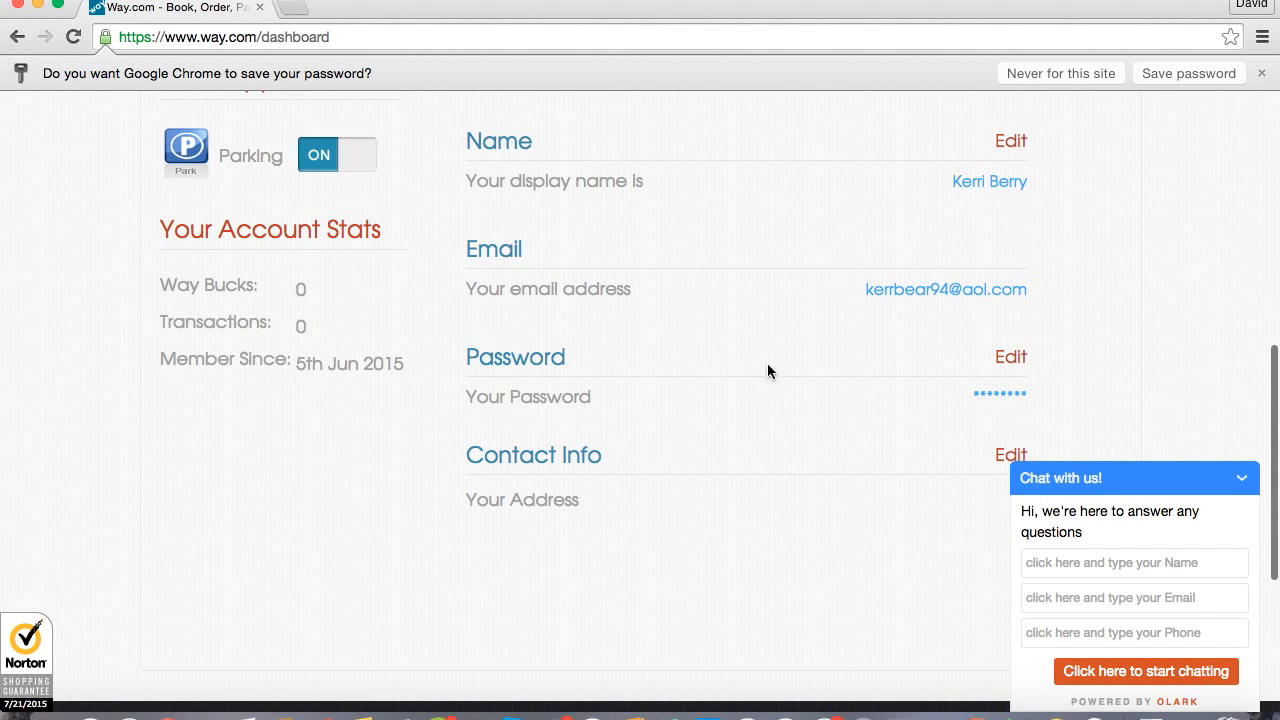
pyautogui.scroll(3, 794, 360)
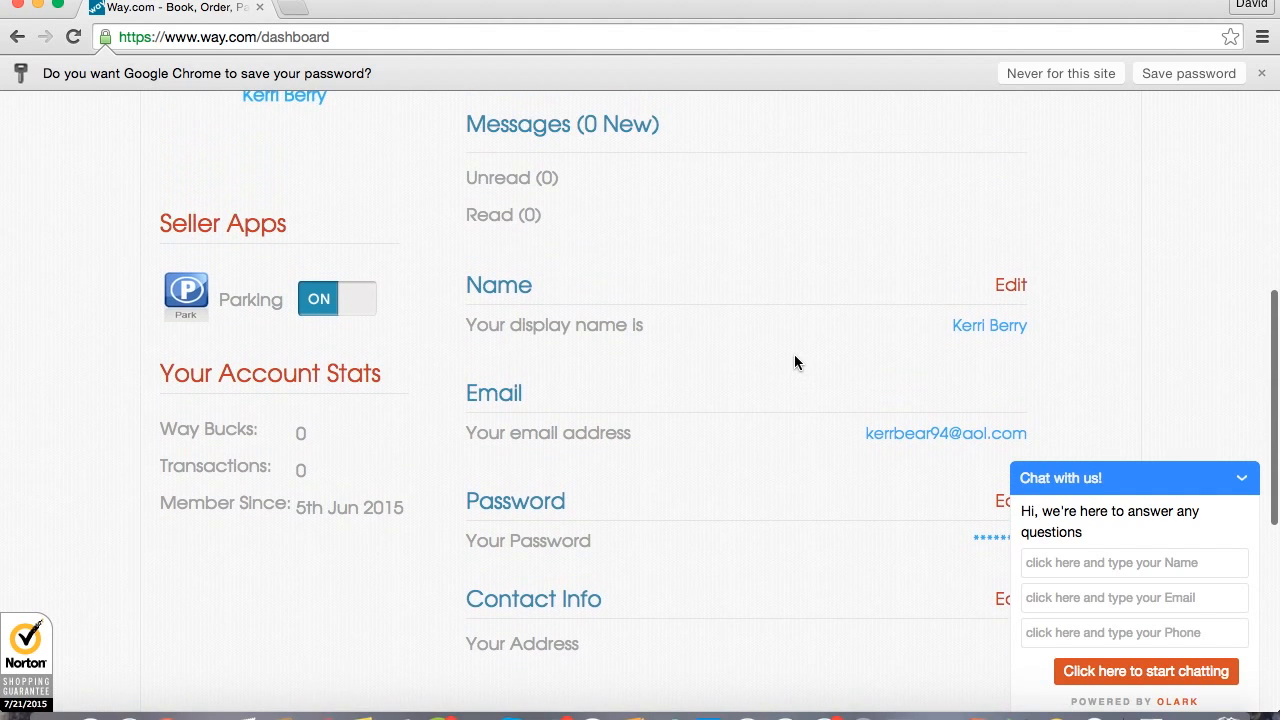
pyautogui.scroll(6, 796, 362)
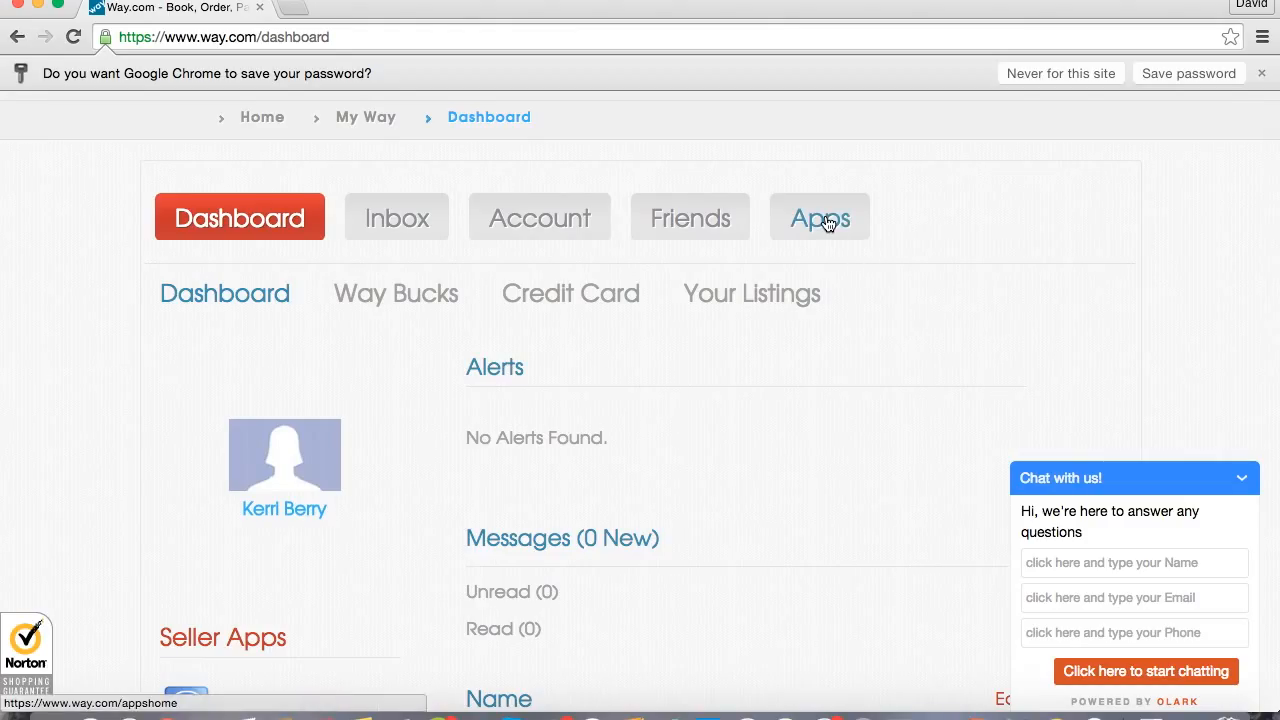
pyautogui.click(828, 223)
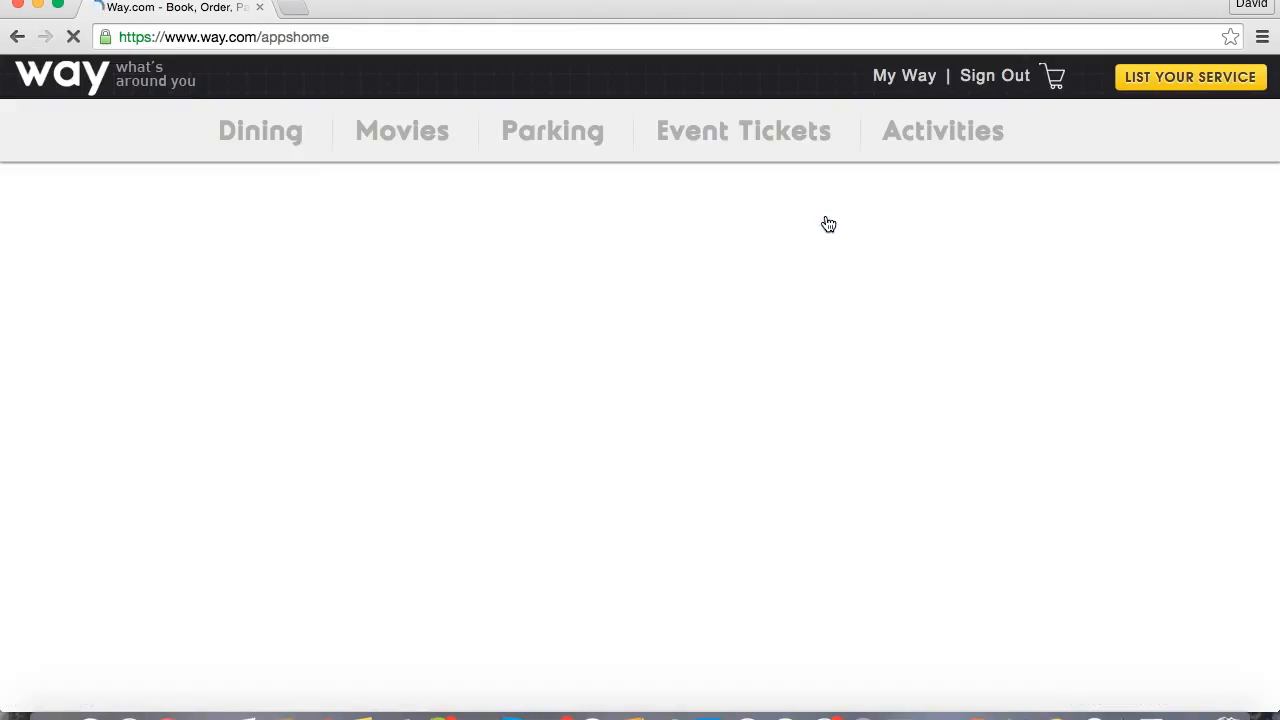
pyautogui.scroll(-4, 713, 487)
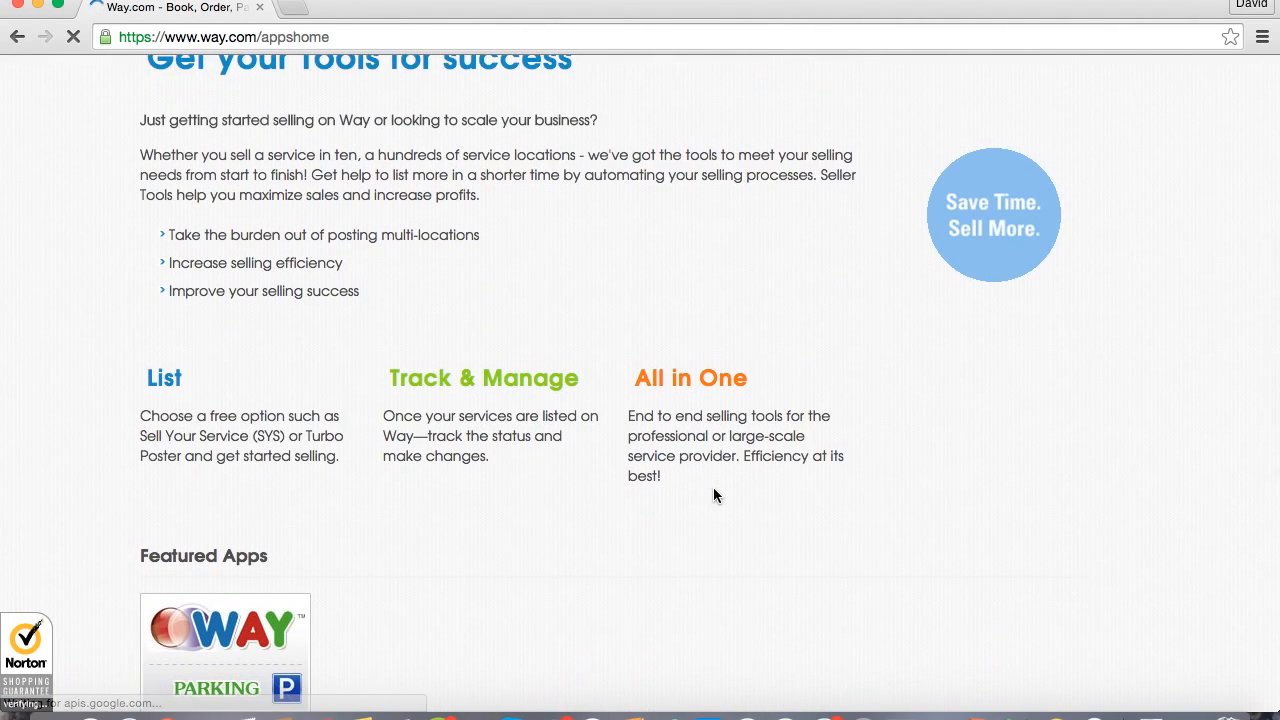
pyautogui.scroll(-4, 713, 487)
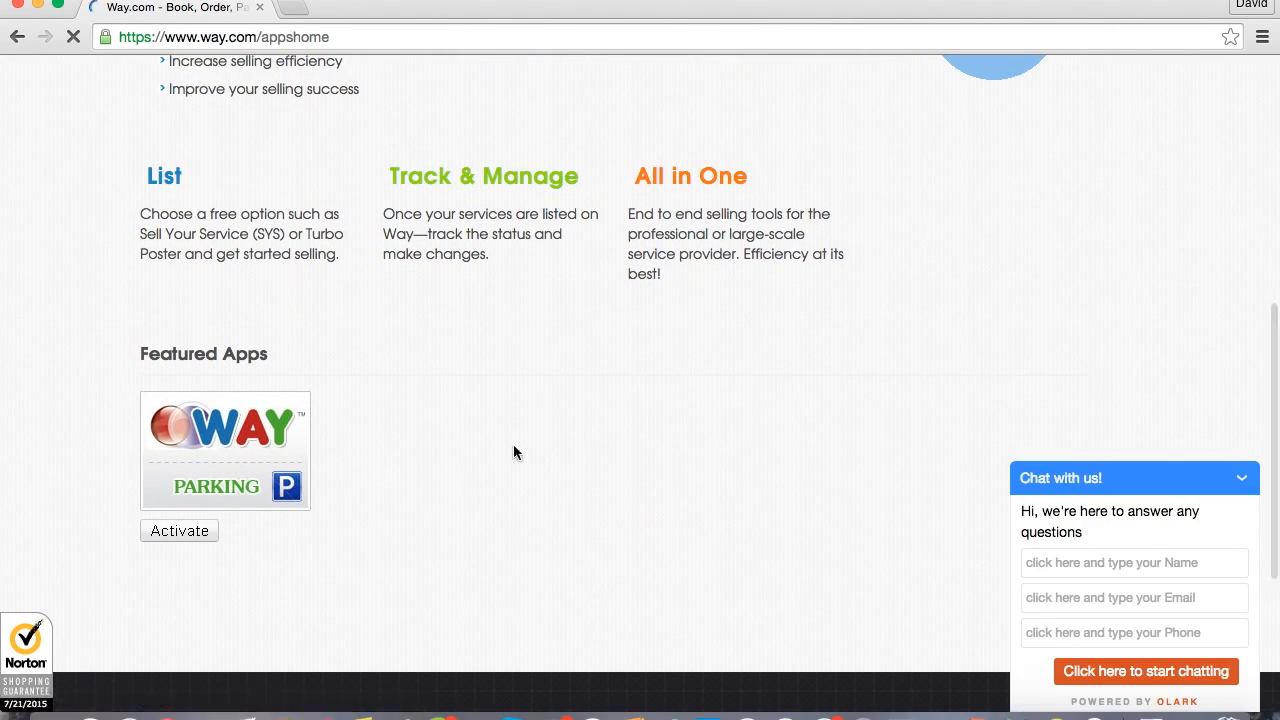
pyautogui.click(196, 538)
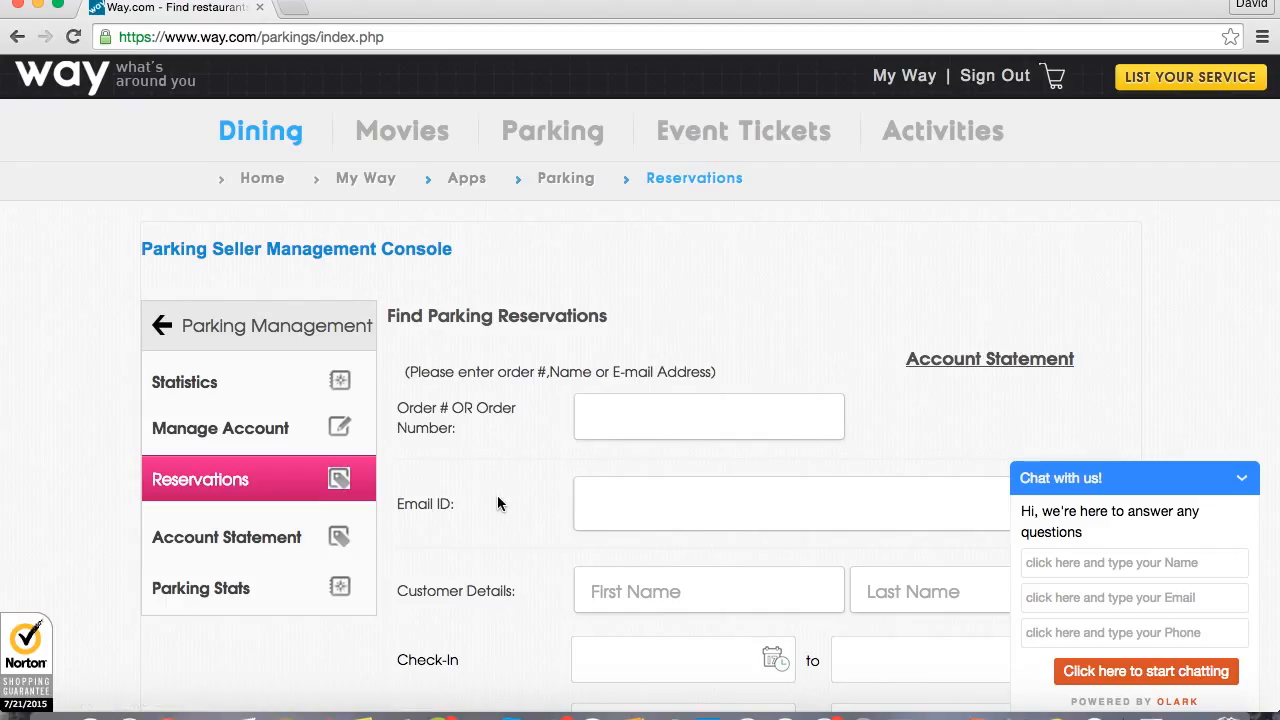
# Open the parking statistics and examine the traffic status of the listed parking lot.
pyautogui.click(199, 388)
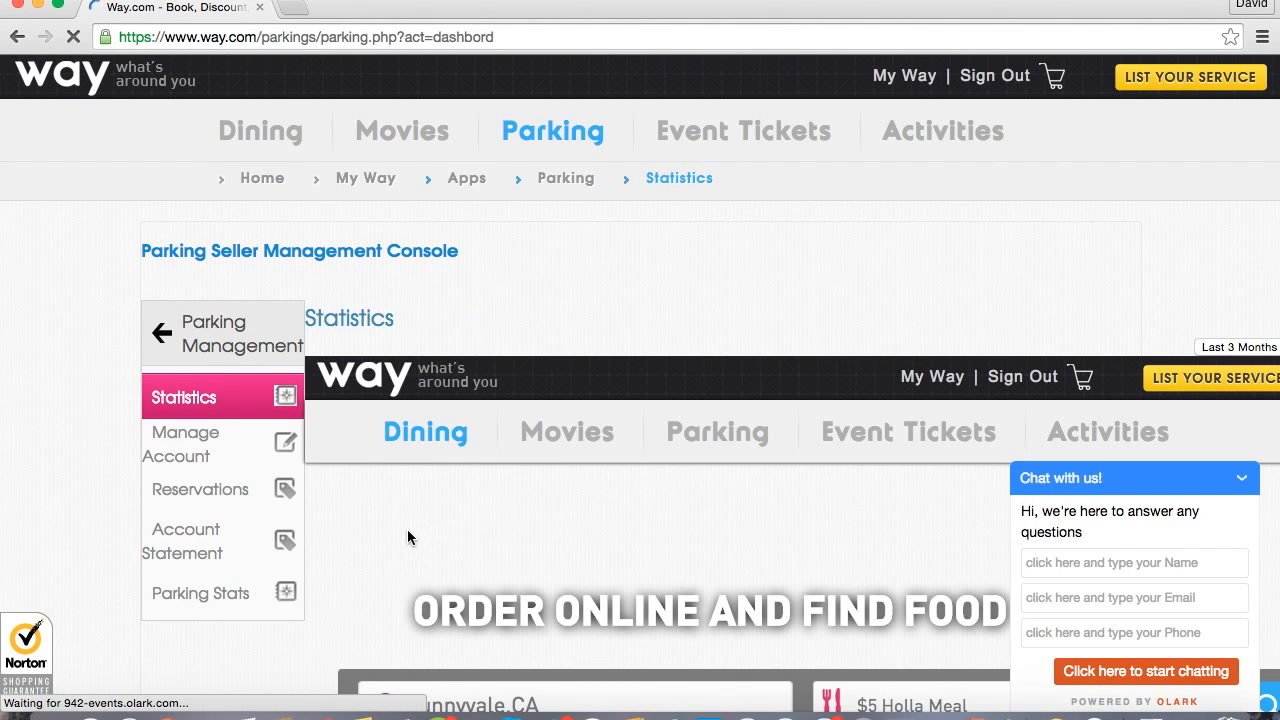
pyautogui.scroll(-5, 307, 595)
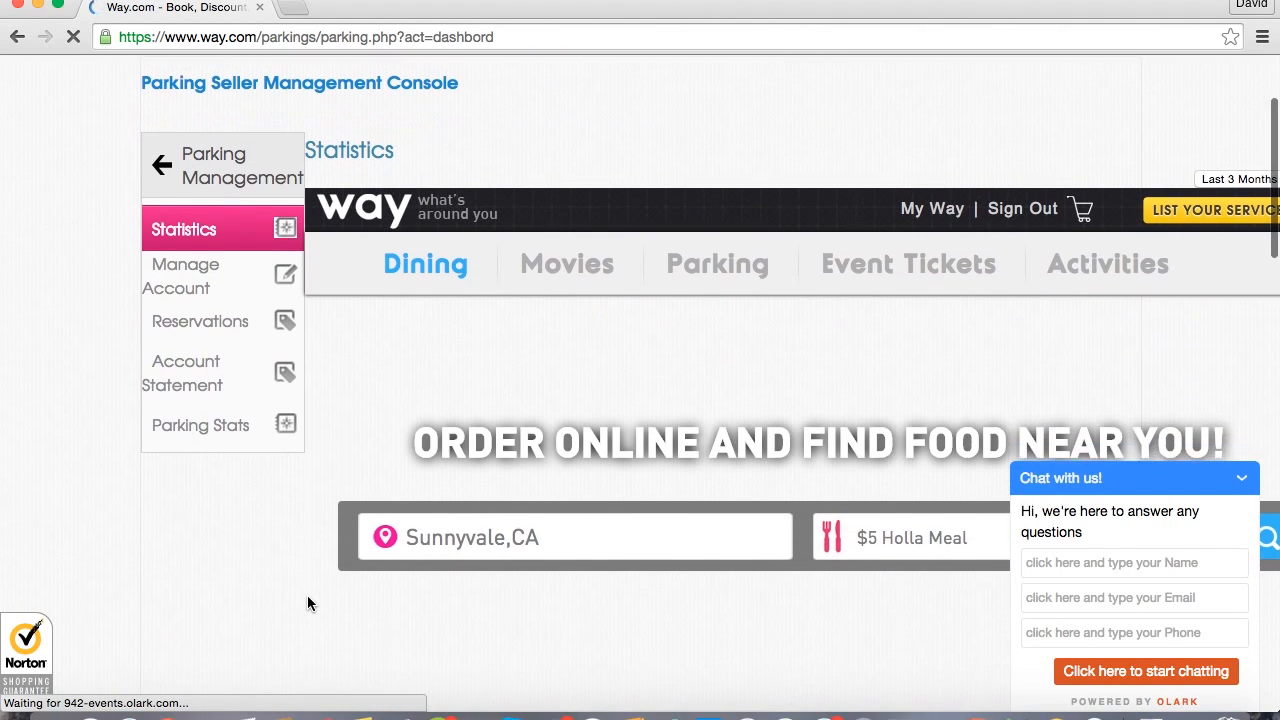
pyautogui.scroll(-12, 308, 602)
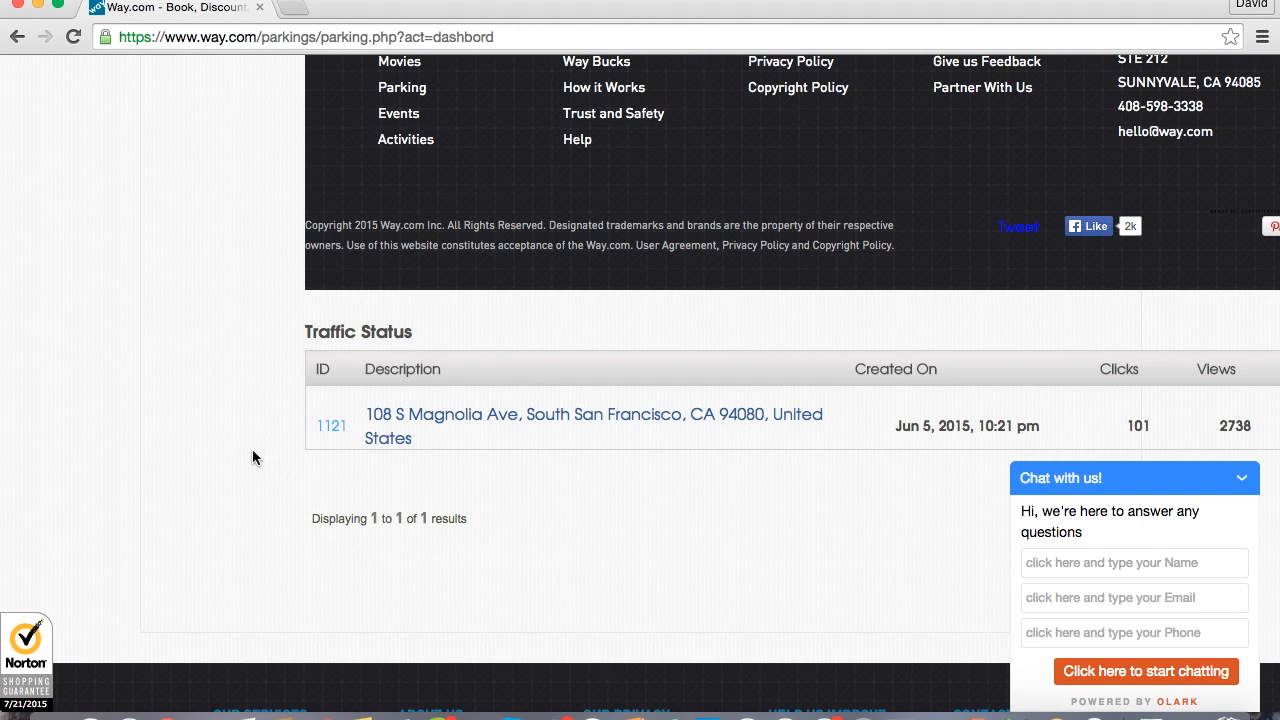
pyautogui.scroll(10, 254, 451)
pyautogui.scroll(6, 252, 457)
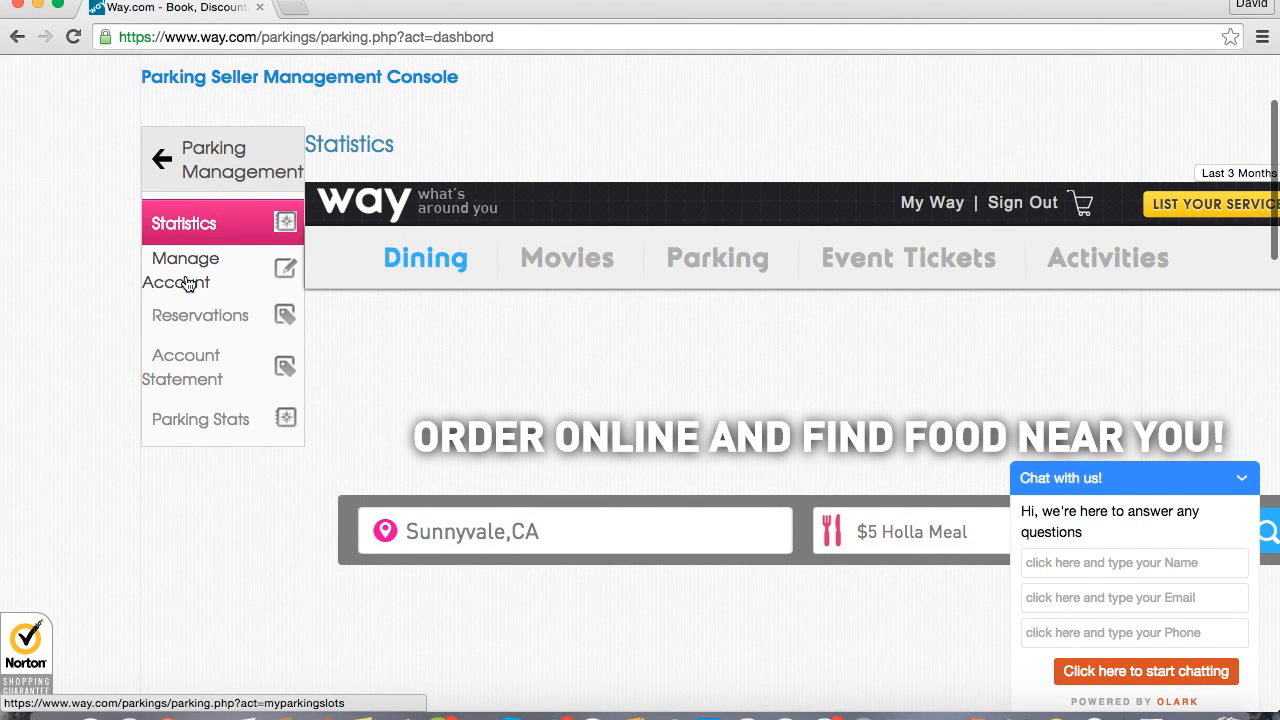
# Go to the Manage Account page and open the listed daily-priced parking lot for editing.
pyautogui.click(186, 283)
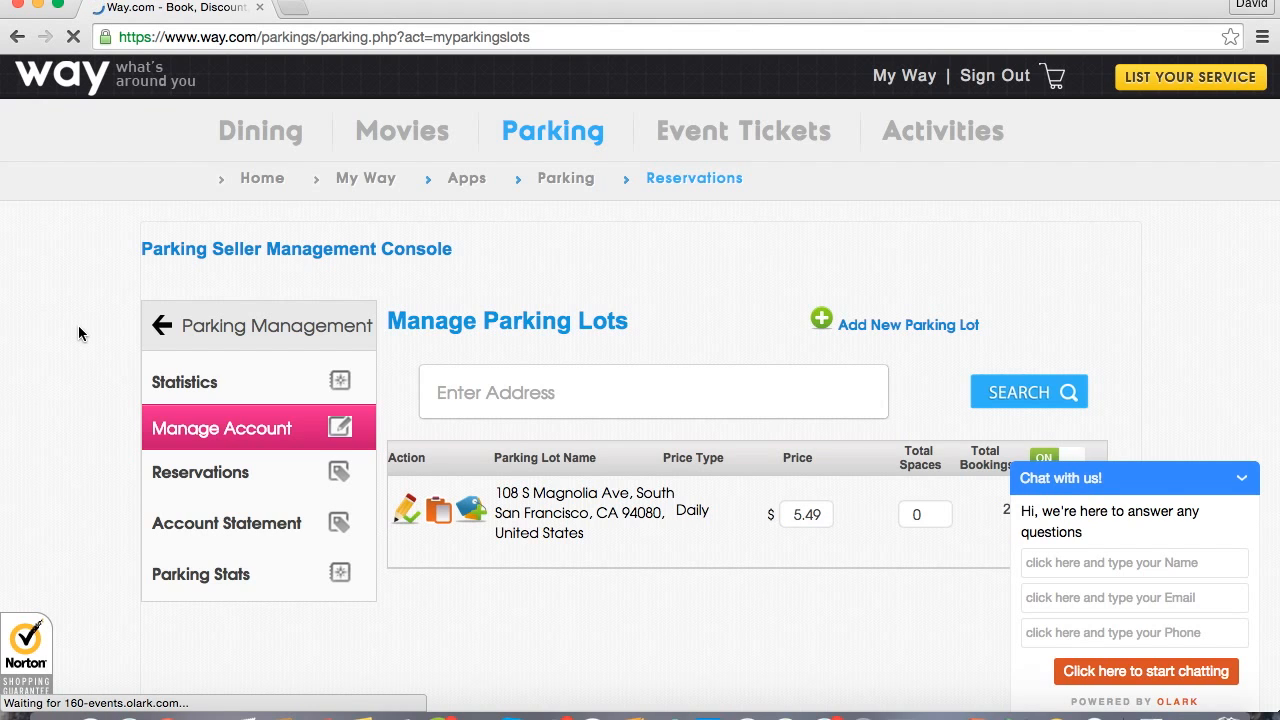
pyautogui.scroll(-2, 78, 328)
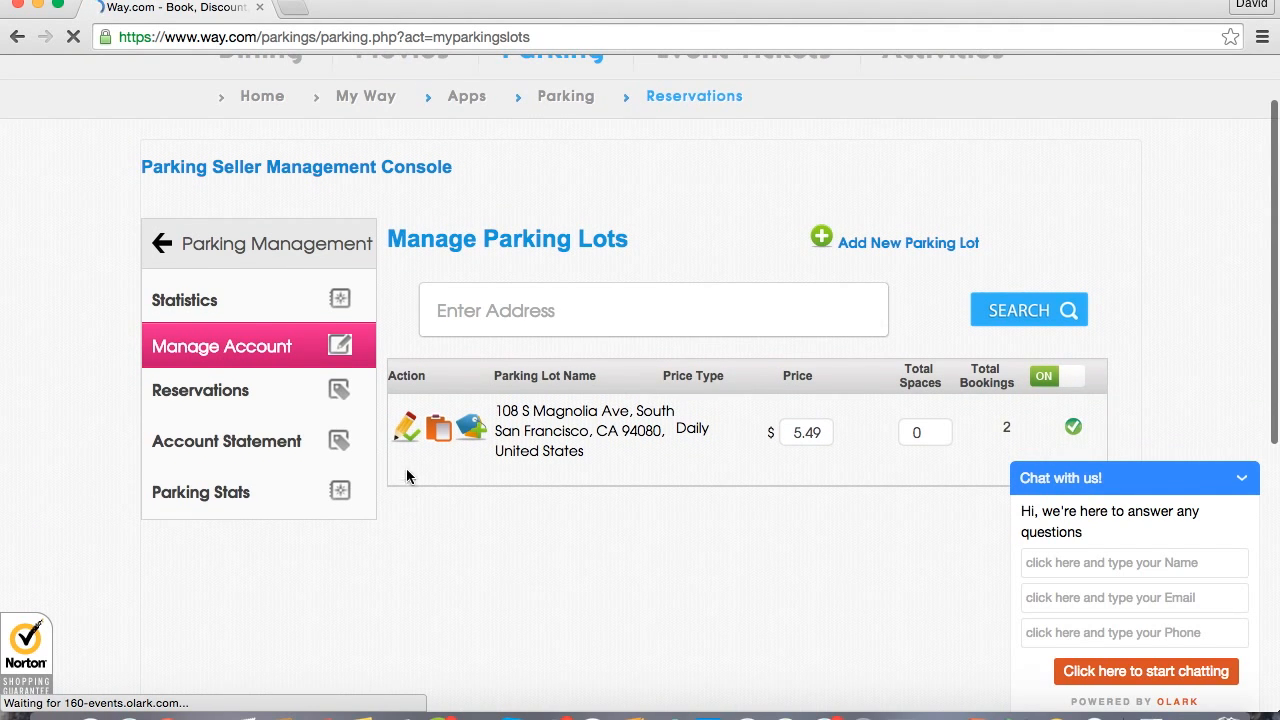
pyautogui.click(406, 428)
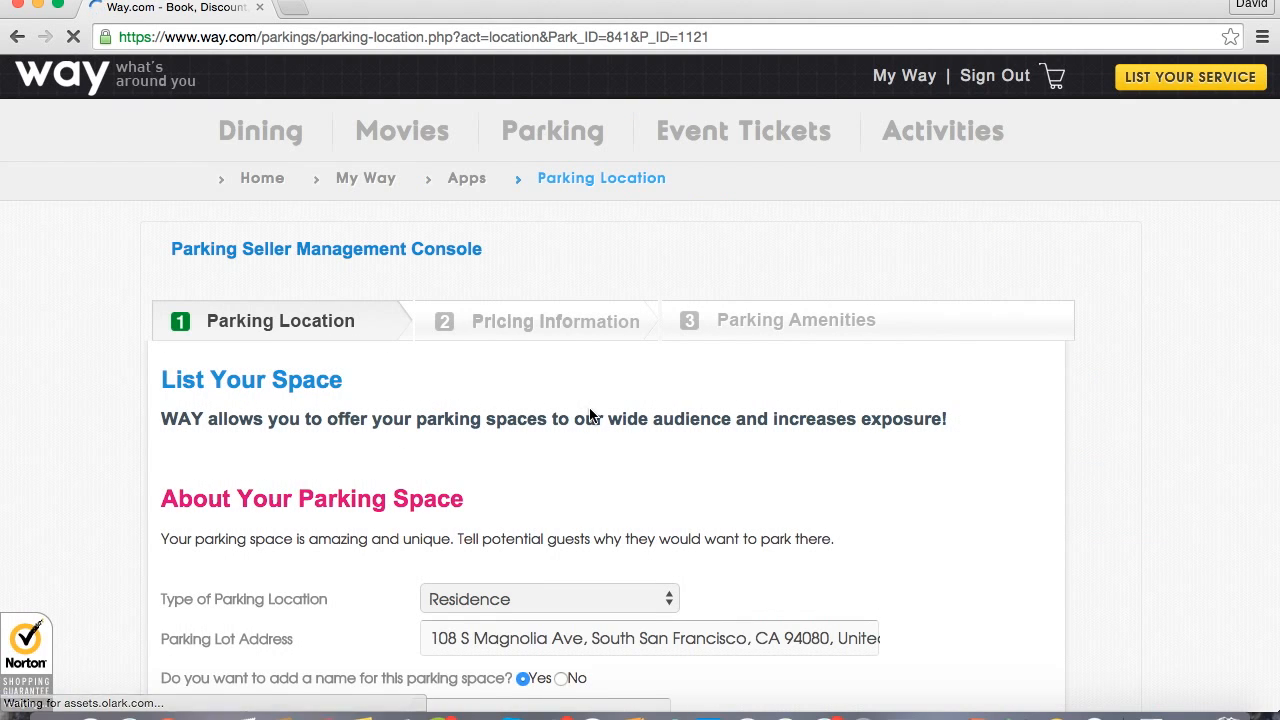
# Review the lot's Parking Location details and continue to its Pricing Information.
pyautogui.scroll(-5, 588, 415)
pyautogui.scroll(-1, 848, 372)
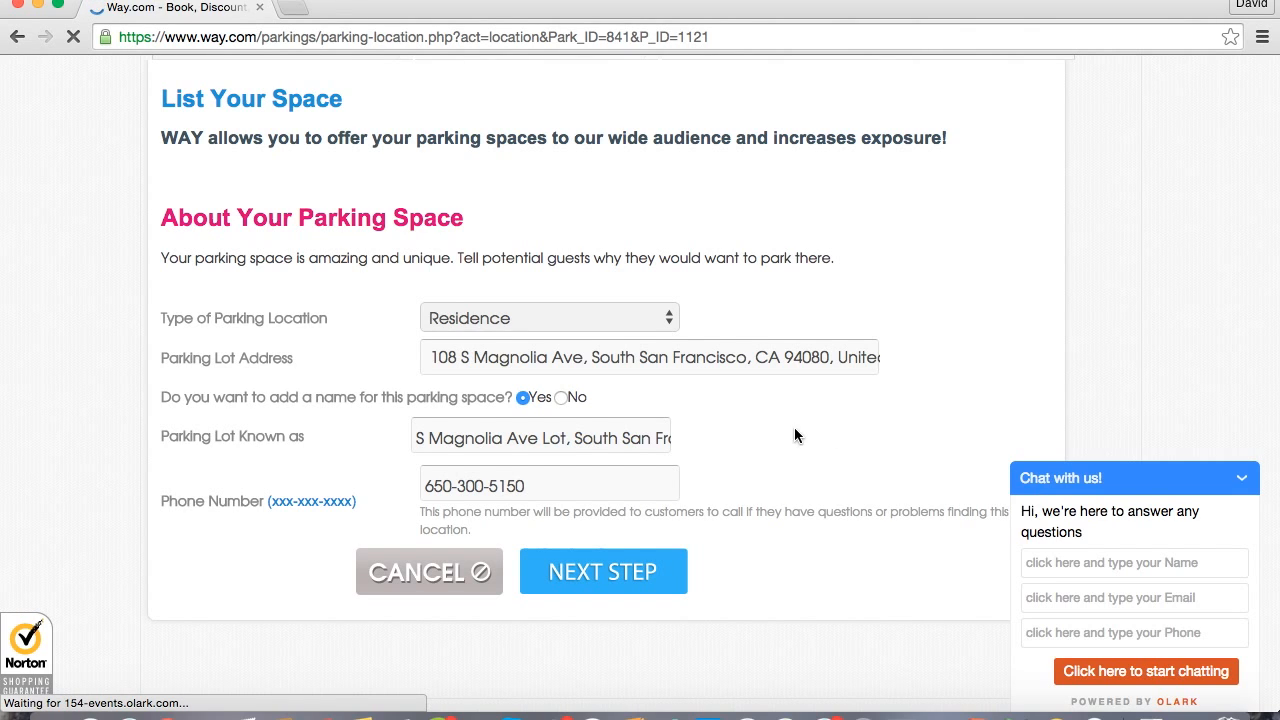
pyautogui.scroll(-1, 792, 429)
pyautogui.click(627, 553)
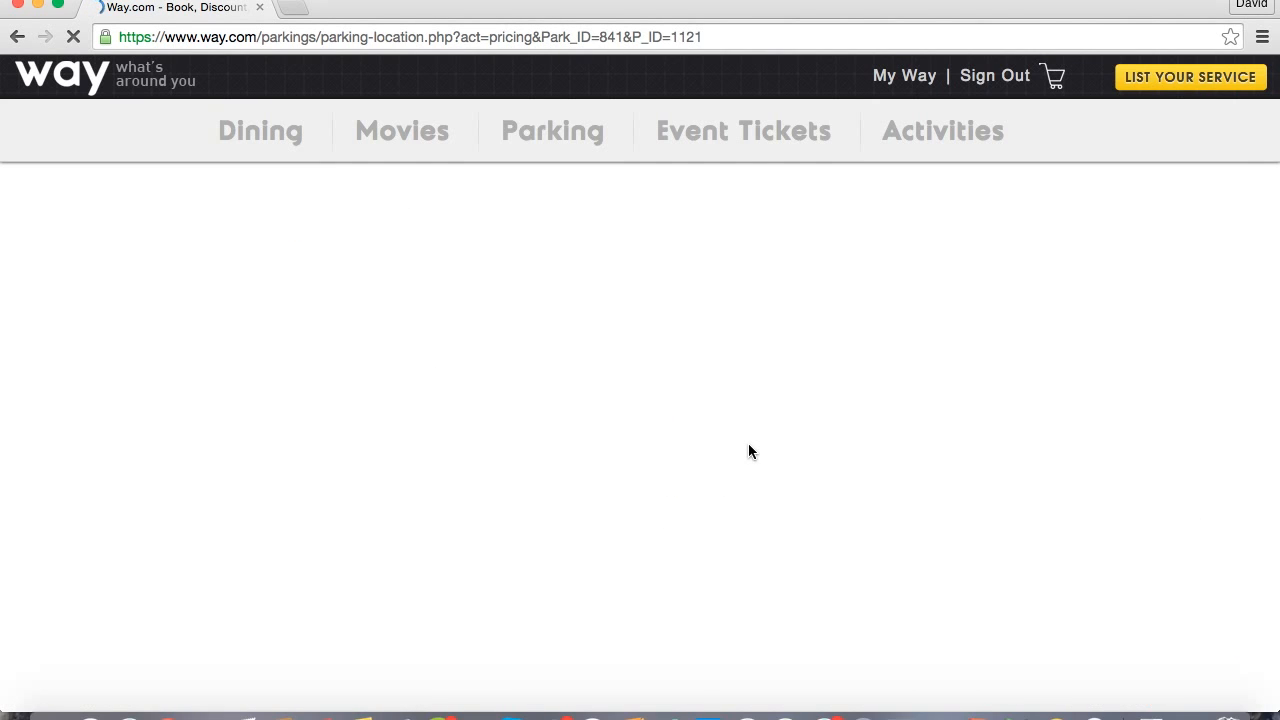
# Set the total space available to 0 for Jul 28 and Jul 29, 2015 in the weekday pricing.
pyautogui.scroll(-2, 749, 445)
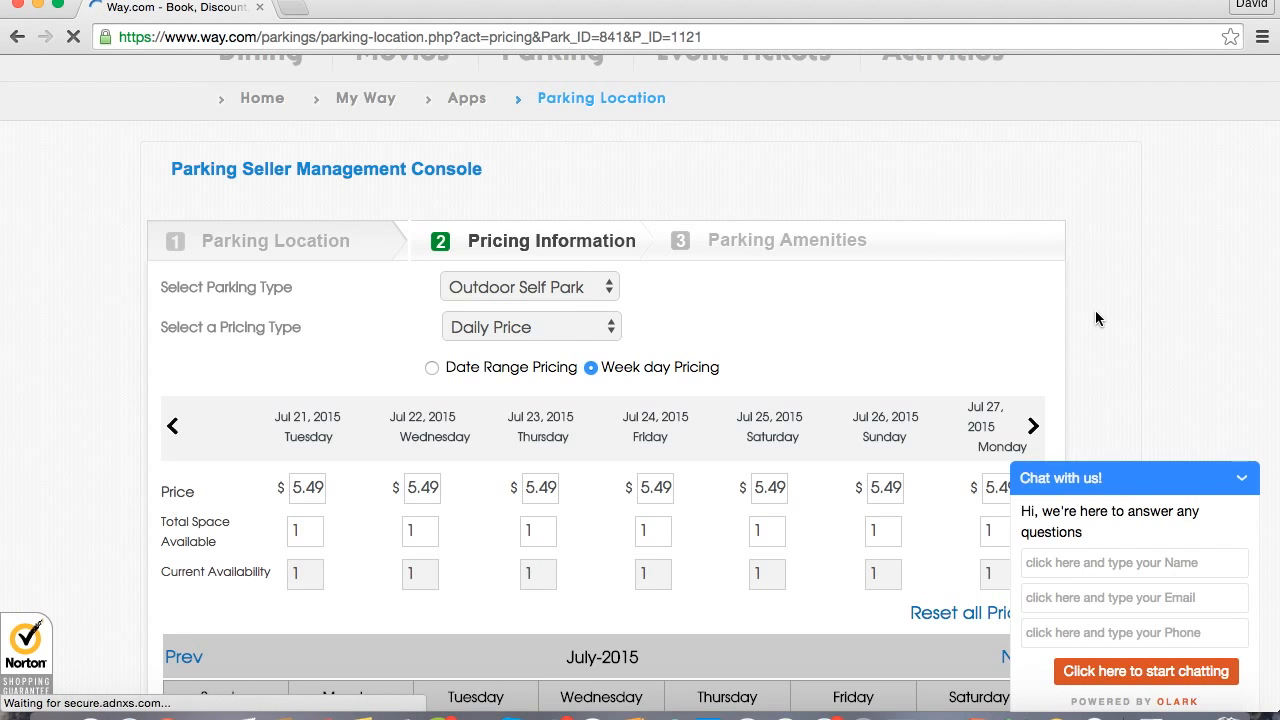
pyautogui.scroll(-5, 1097, 318)
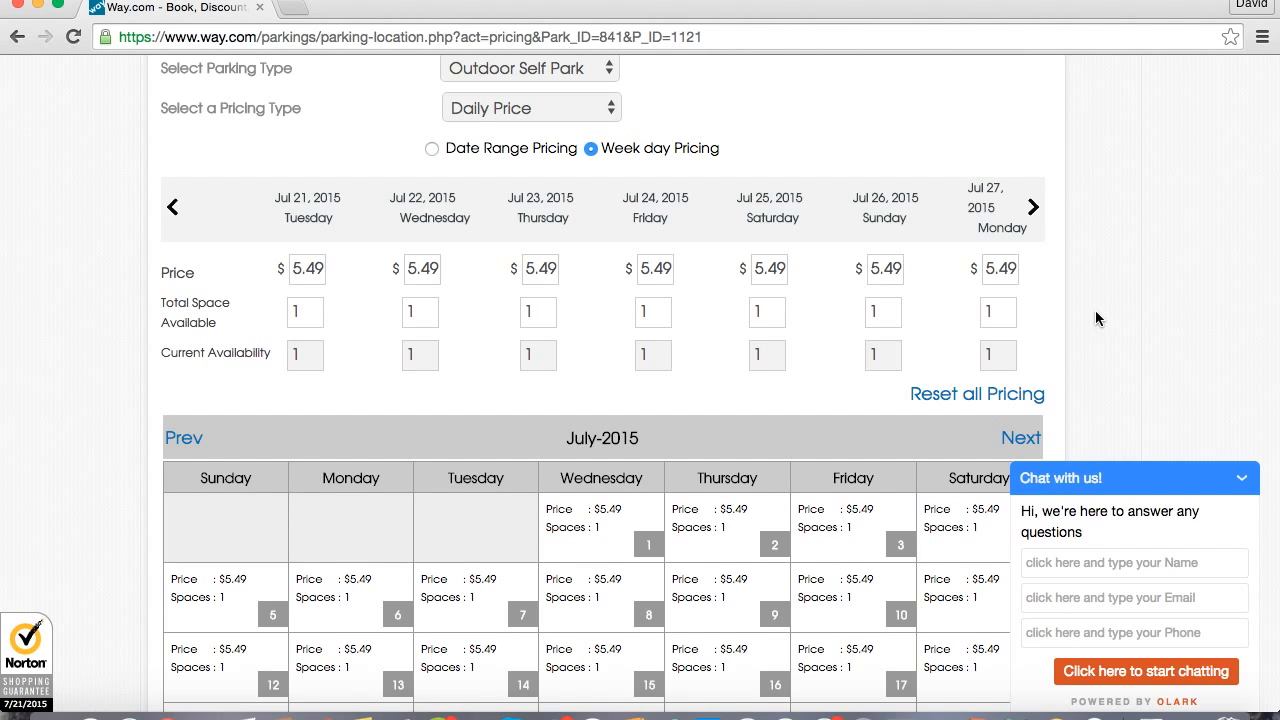
pyautogui.click(1033, 207)
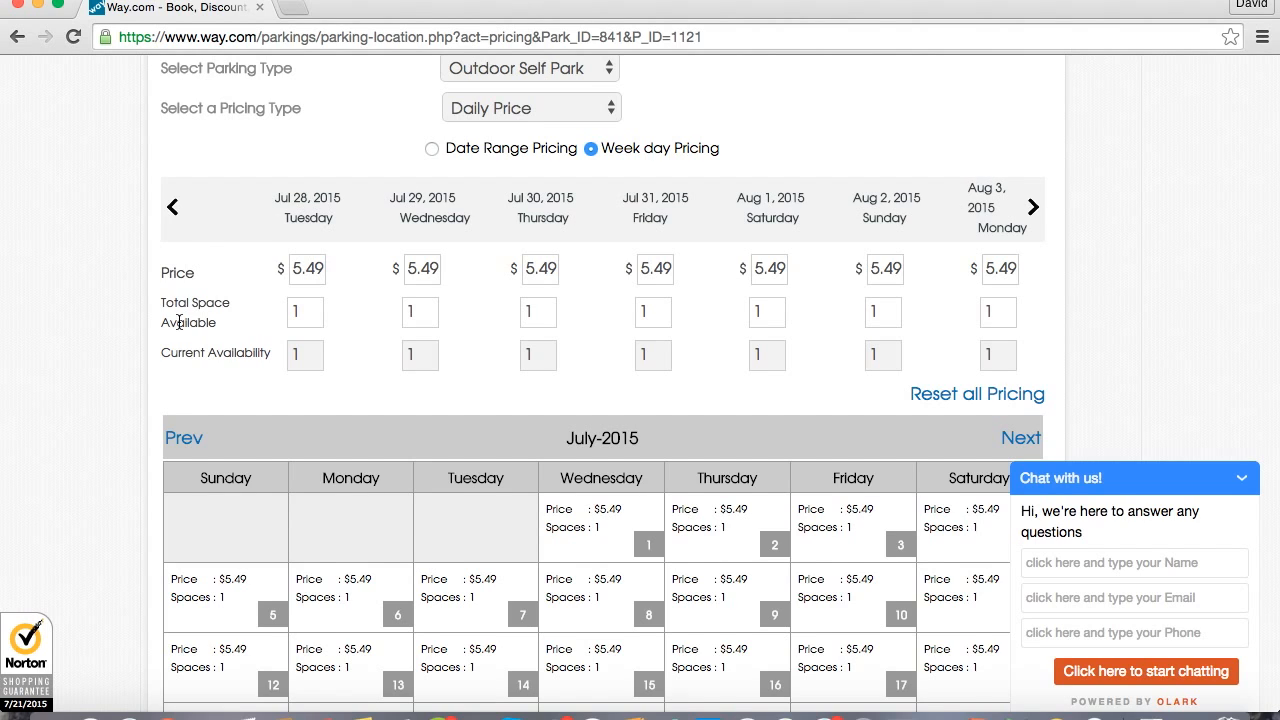
pyautogui.click(312, 299)
pyautogui.press('BackSpace')
pyautogui.write('0')
pyautogui.click(416, 314)
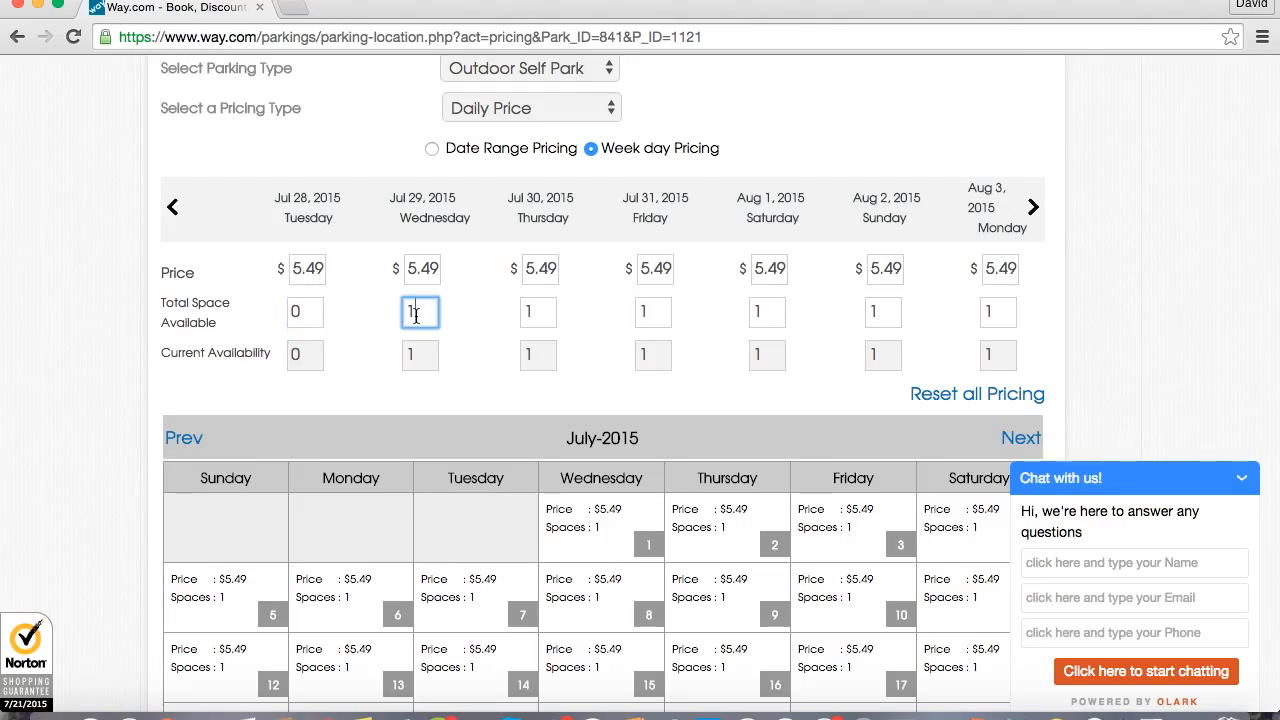
pyautogui.press('BackSpace')
pyautogui.click(375, 398)
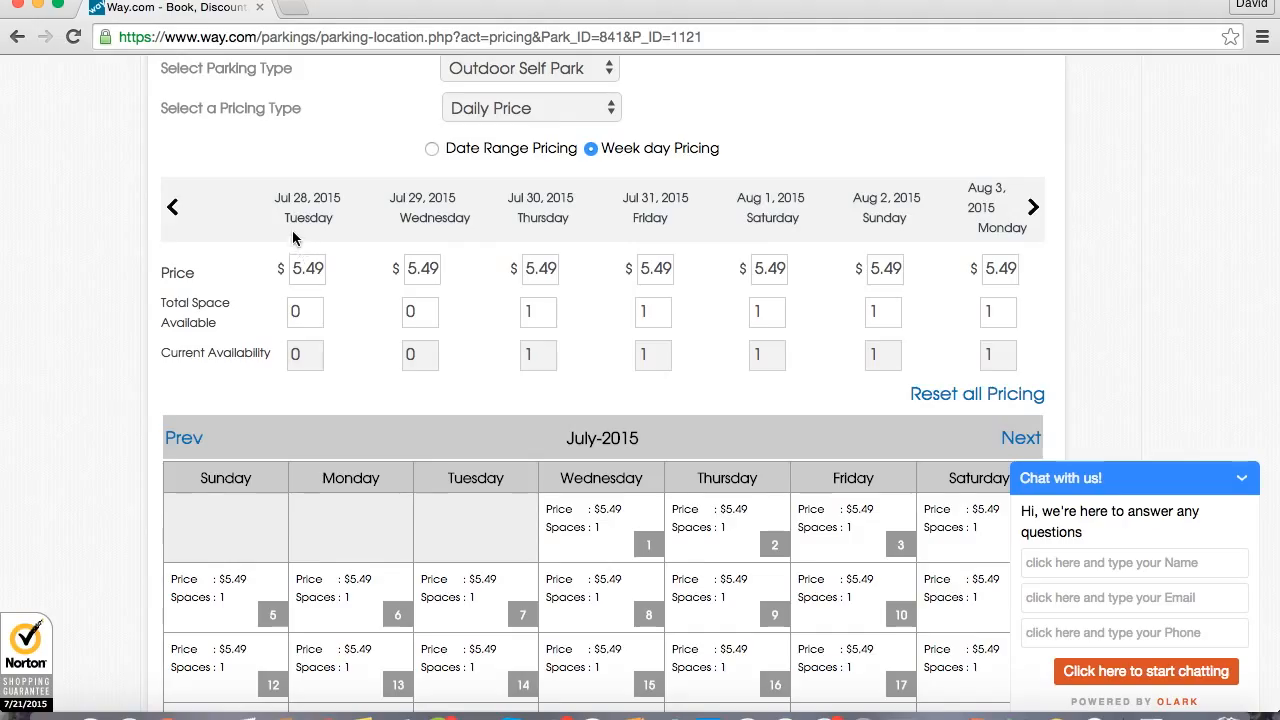
# Restore the total space available to 1 for both Jul 28 and Jul 29, 2015.
pyautogui.click(312, 314)
pyautogui.press('BackSpace')
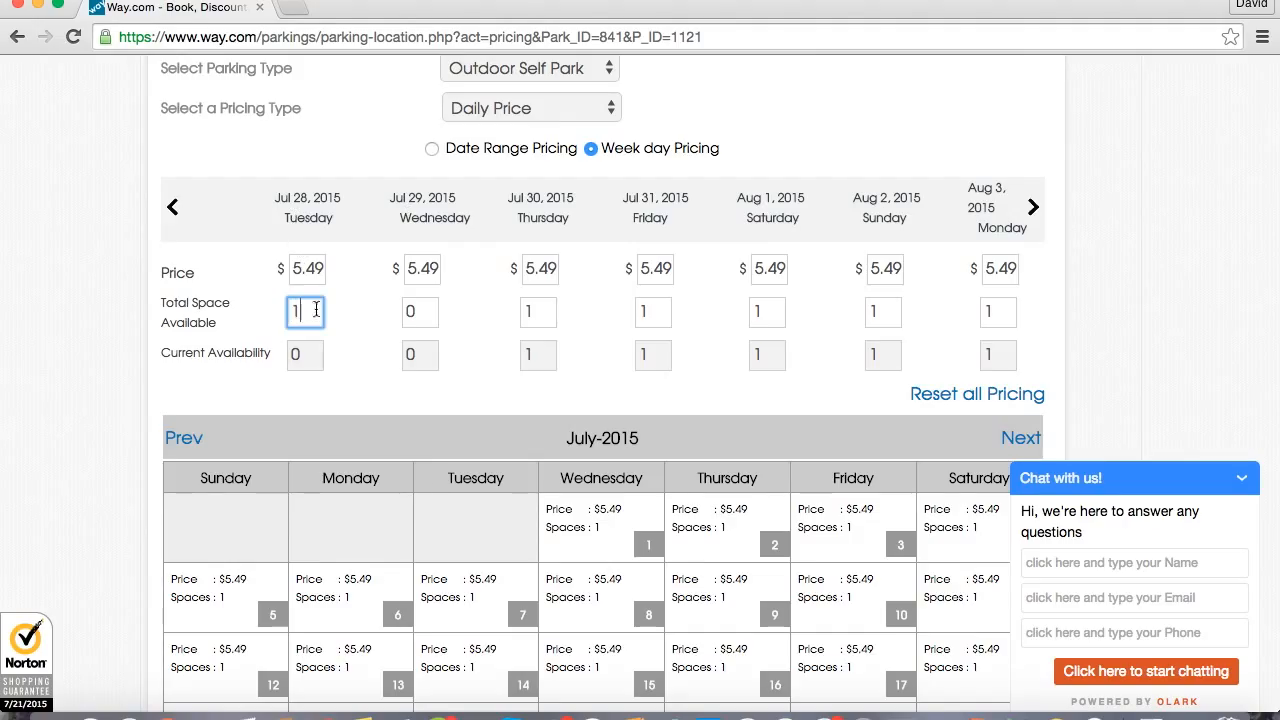
pyautogui.click(425, 316)
pyautogui.press('BackSpace')
pyautogui.write('1')
pyautogui.click(500, 326)
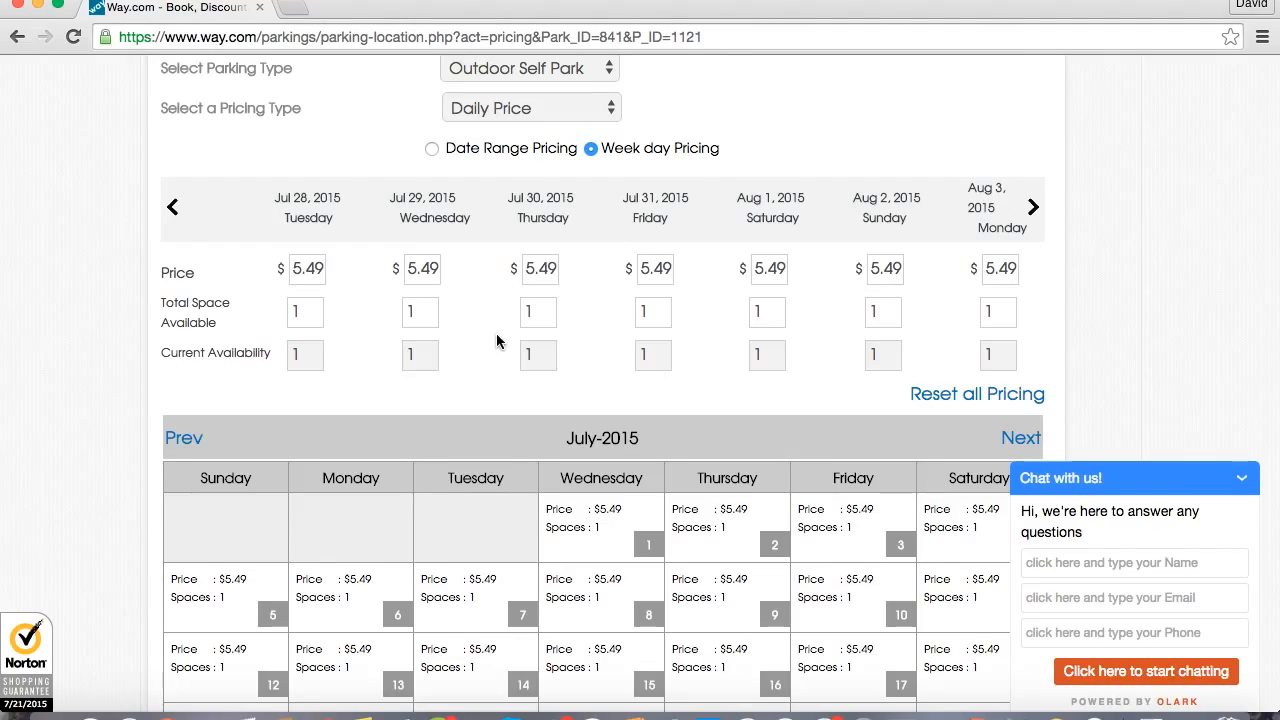
# Set the daily price for Friday, Jul 24, 2015 to $6.49.
pyautogui.click(171, 210)
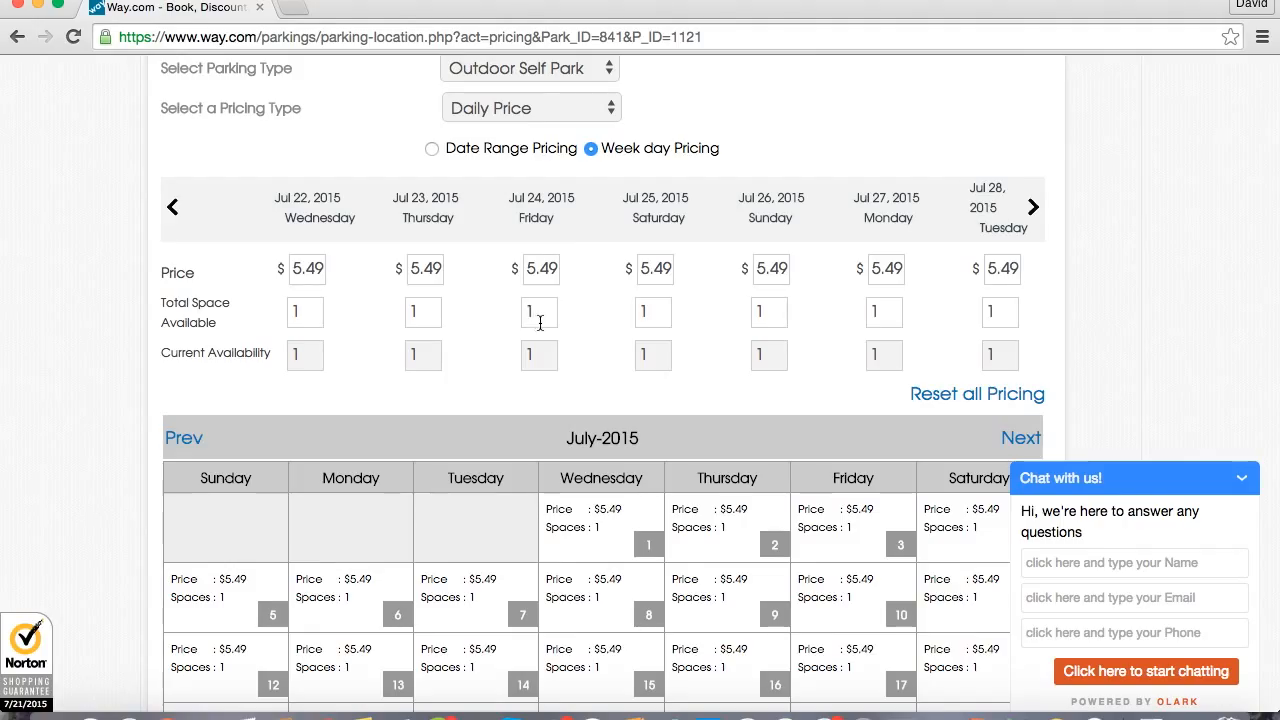
pyautogui.click(534, 270)
pyautogui.press('BackSpace')
pyautogui.write('6')
pyautogui.click(490, 314)
# Return the daily price for Friday, Jul 24, 2015 to $5.49.
pyautogui.click(535, 270)
pyautogui.press('BackSpace')
pyautogui.write('5')
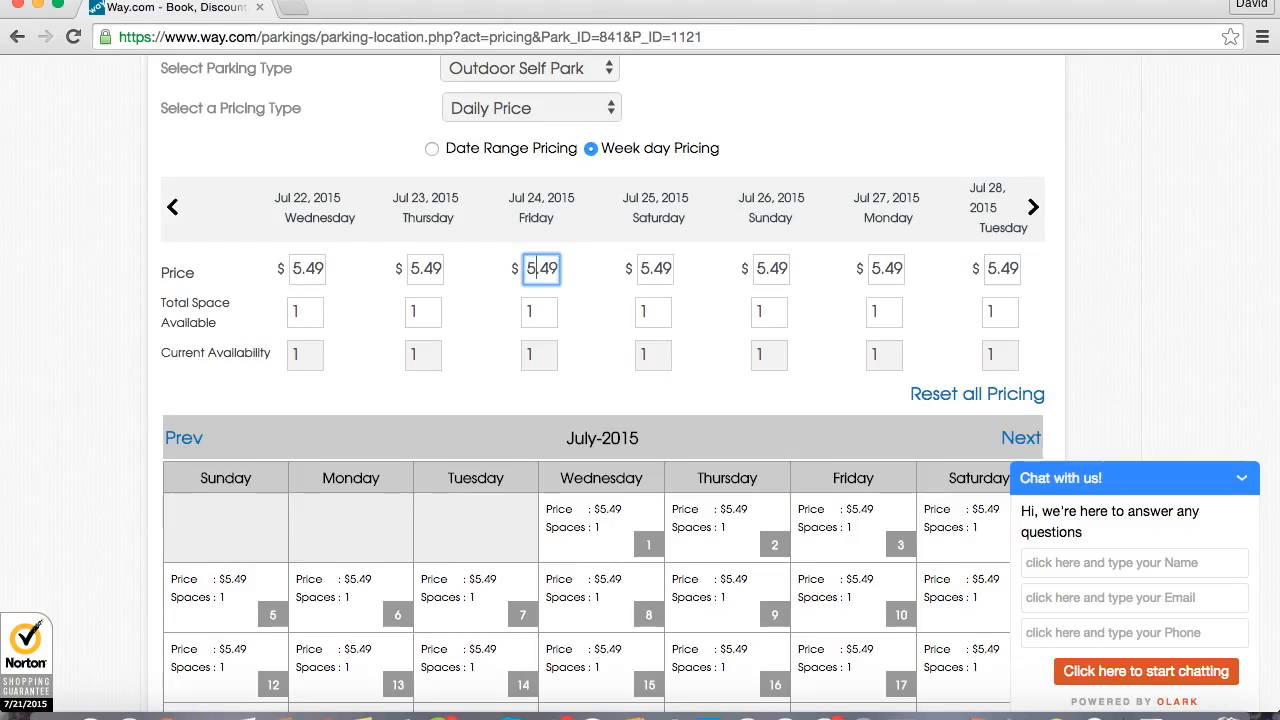
pyautogui.click(483, 332)
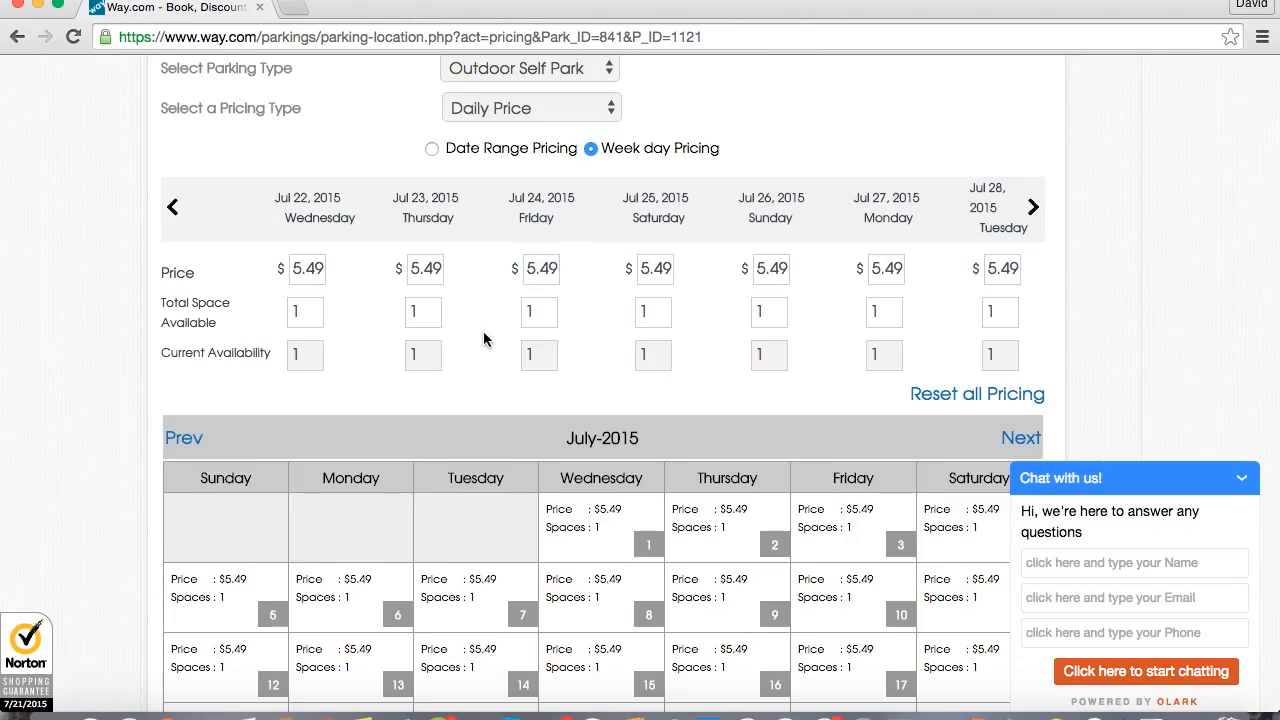
# Reset all weekday pricing and set Monday to a price of $9.99 with 1 space.
pyautogui.scroll(1, 483, 331)
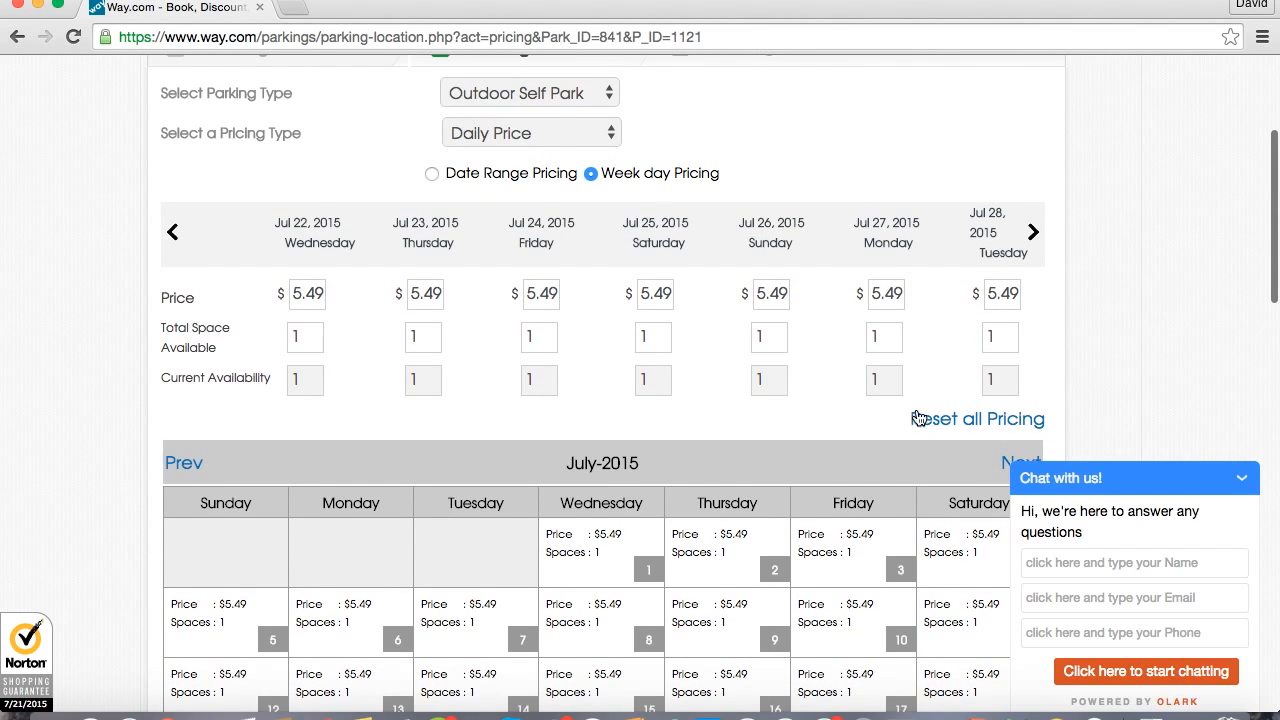
pyautogui.click(932, 421)
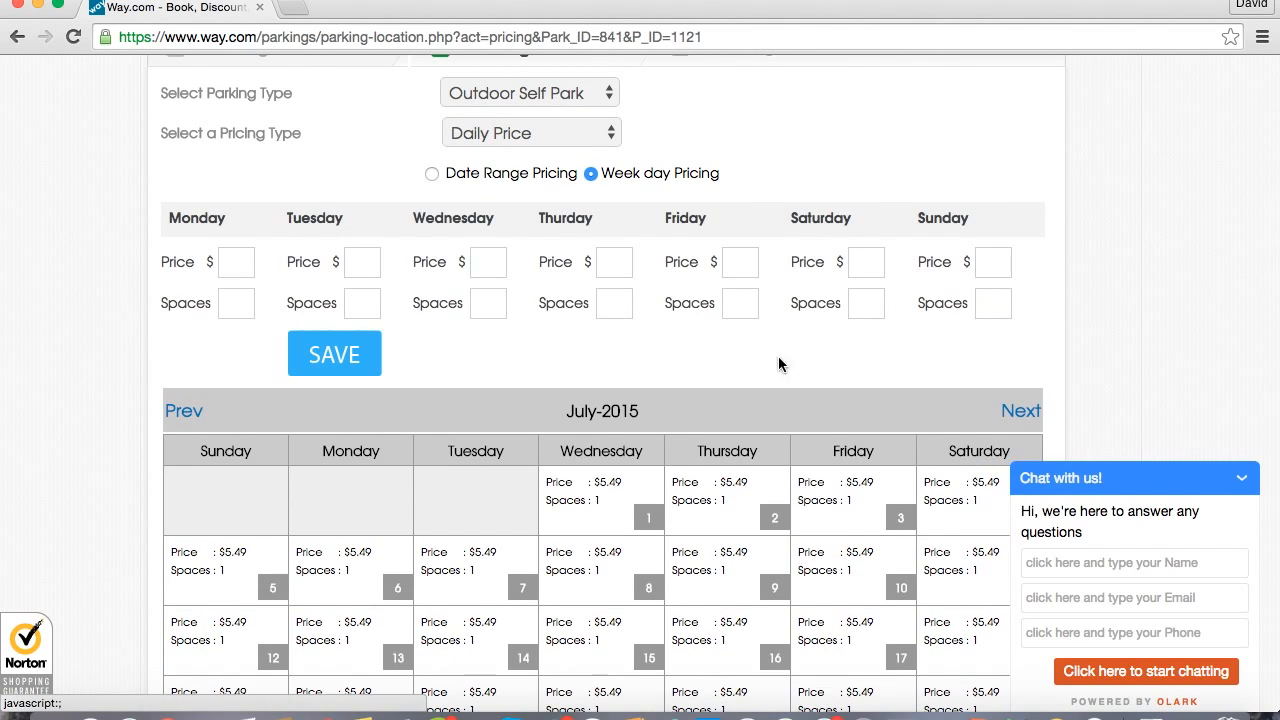
pyautogui.click(241, 264)
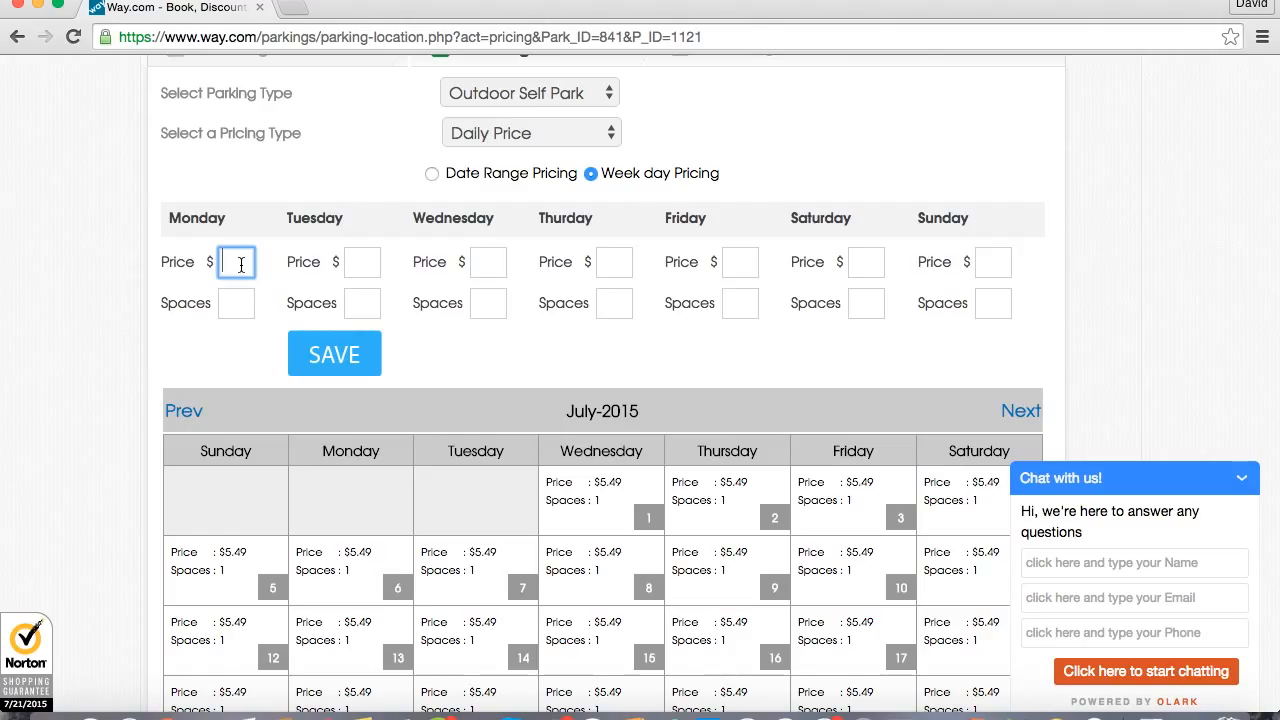
pyautogui.write('9.99')
pyautogui.click(233, 298)
pyautogui.write('1')
# Set the weekday pricing for Tuesday and Wednesday to $9.99 with 1 space each.
pyautogui.click(355, 263)
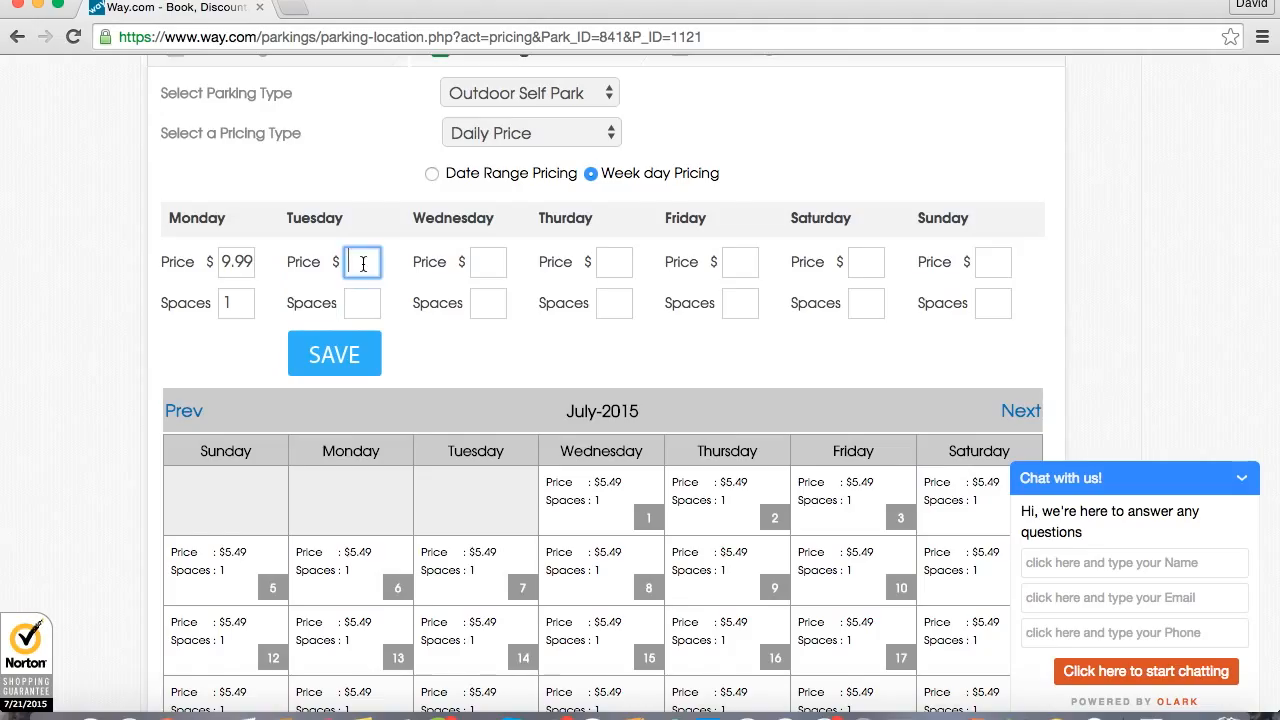
pyautogui.write('9.99')
pyautogui.click(364, 302)
pyautogui.write('1')
pyautogui.click(487, 263)
pyautogui.write('9.99')
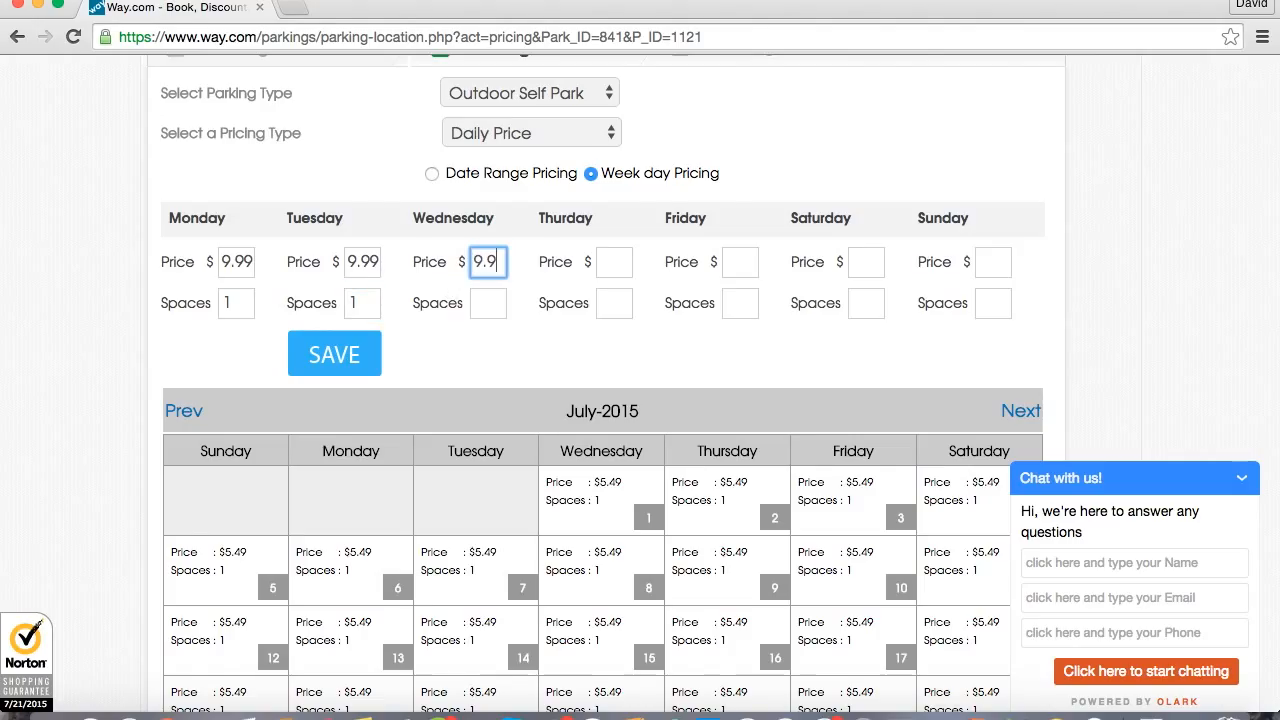
pyautogui.click(494, 302)
pyautogui.write('1')
# Set Thursday's weekday pricing to $9.99 with 1 space.
pyautogui.click(610, 262)
pyautogui.write('99.')
pyautogui.press('BackSpace')
pyautogui.press('BackSpace')
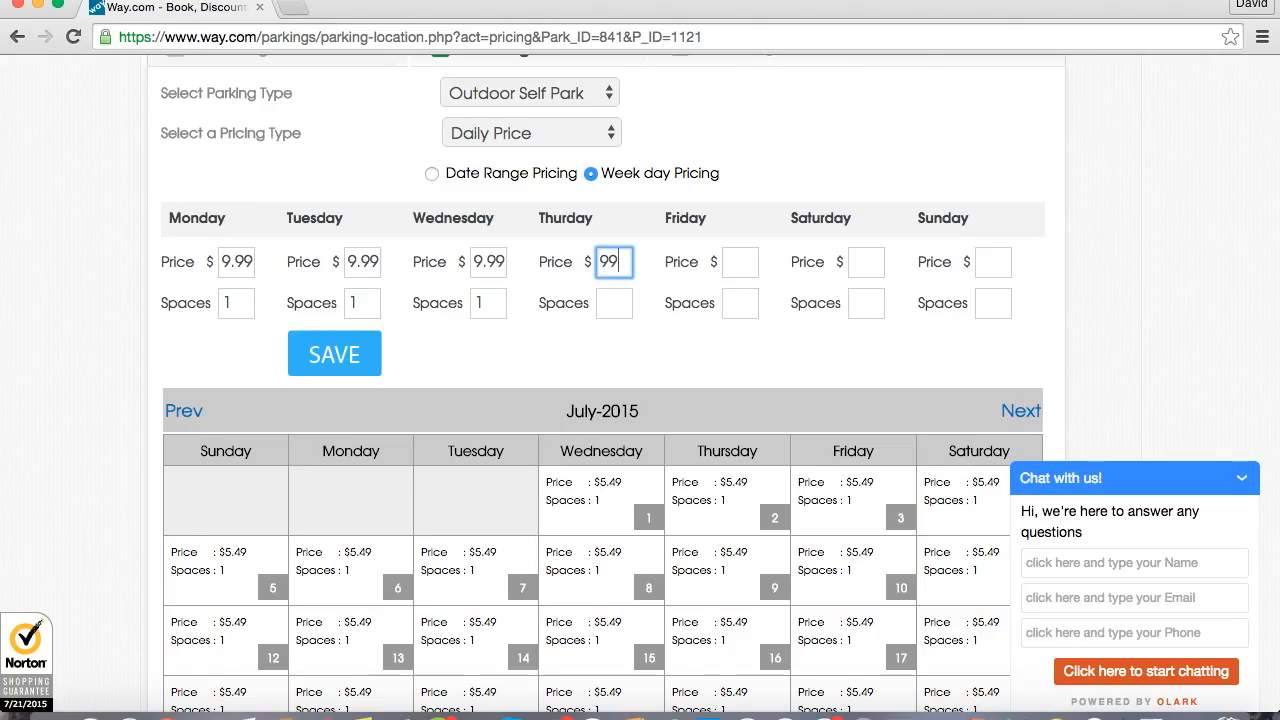
pyautogui.write('.99')
pyautogui.click(612, 305)
pyautogui.write('1')
# Set Friday's weekday pricing to $15.00 with 1 space.
pyautogui.click(731, 260)
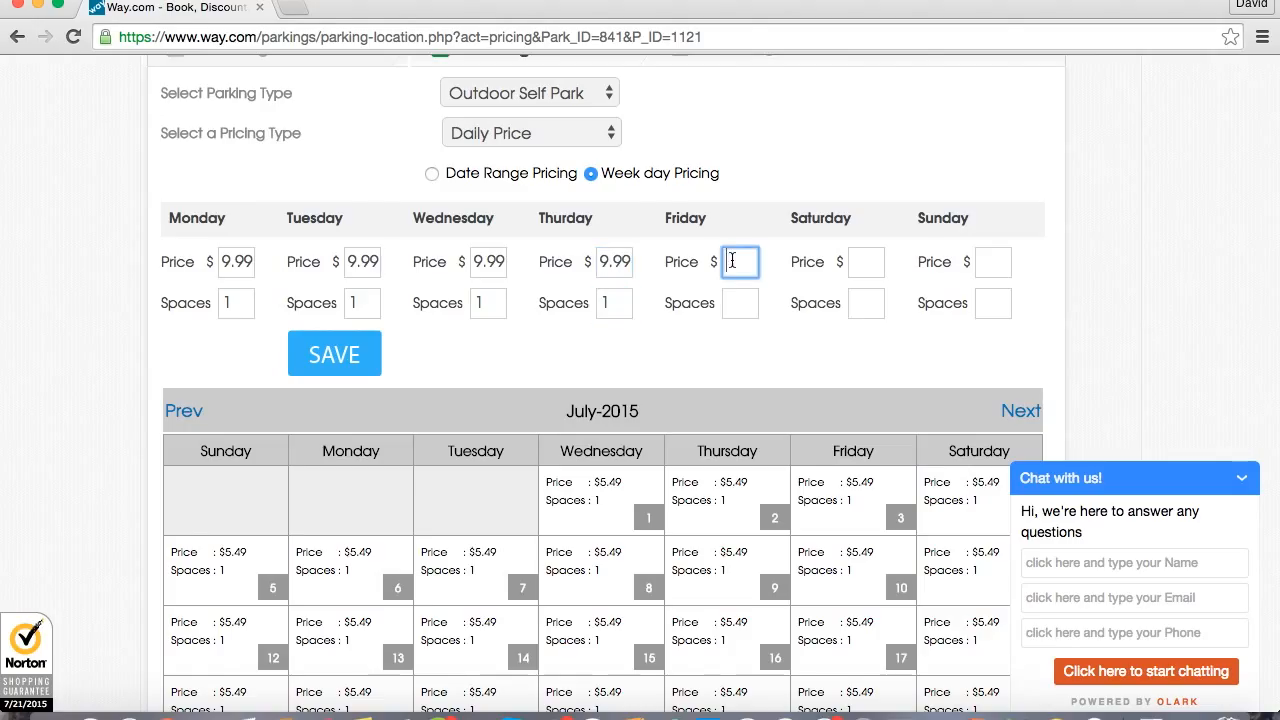
pyautogui.write('15.00')
pyautogui.press('Tab')
pyautogui.write('1')
# Set Saturday and Sunday to $9.99 with 1 space each and save the weekday pricing.
pyautogui.click(867, 259)
pyautogui.write('9.99')
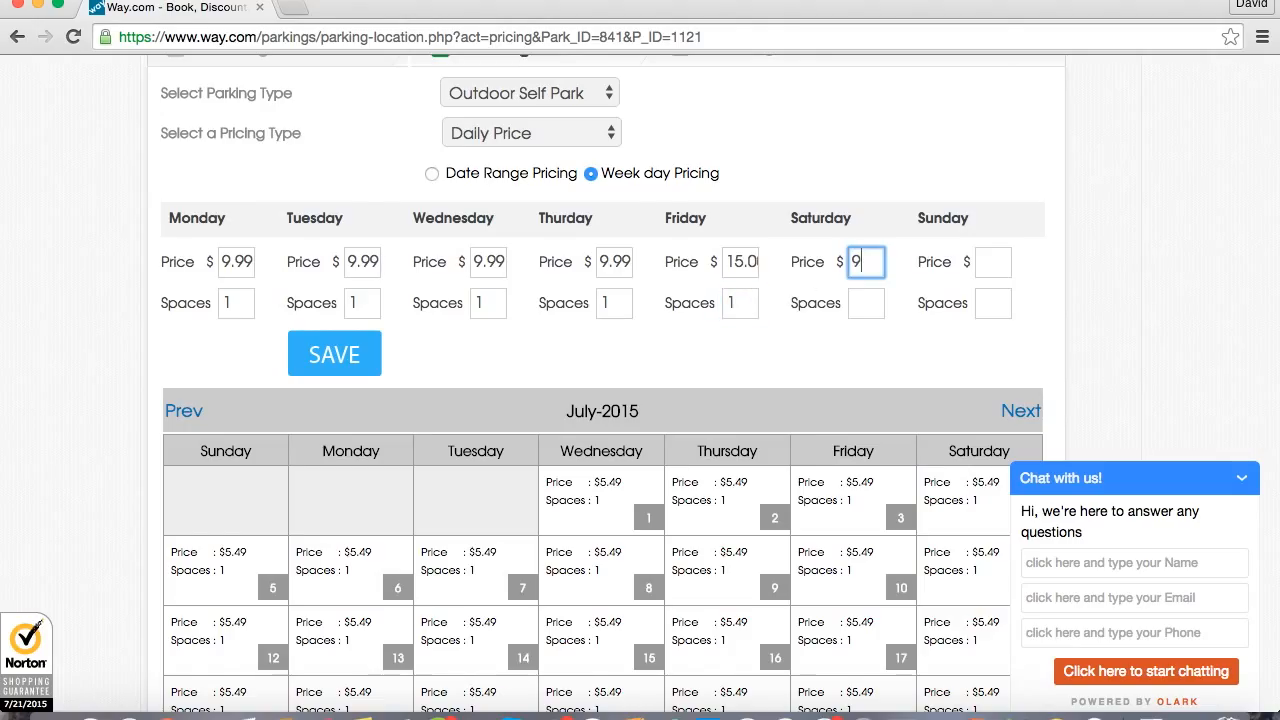
pyautogui.click(877, 305)
pyautogui.write('1')
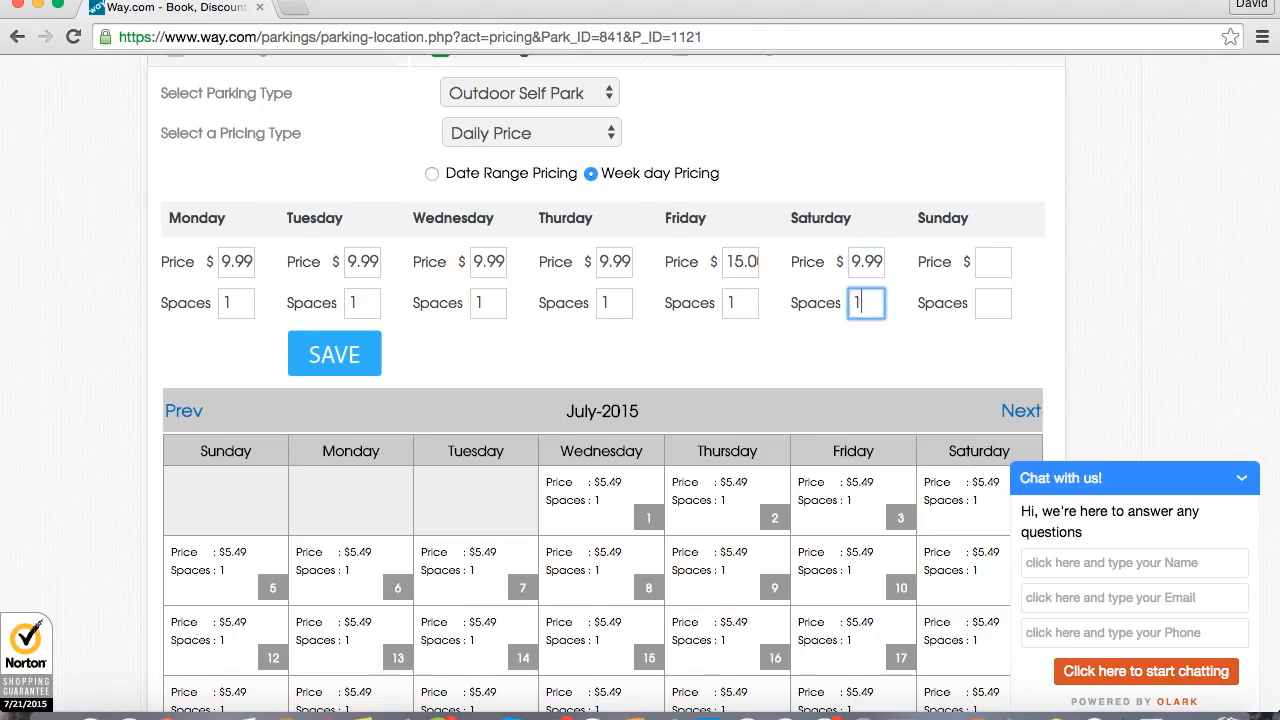
pyautogui.click(1000, 262)
pyautogui.write('9..')
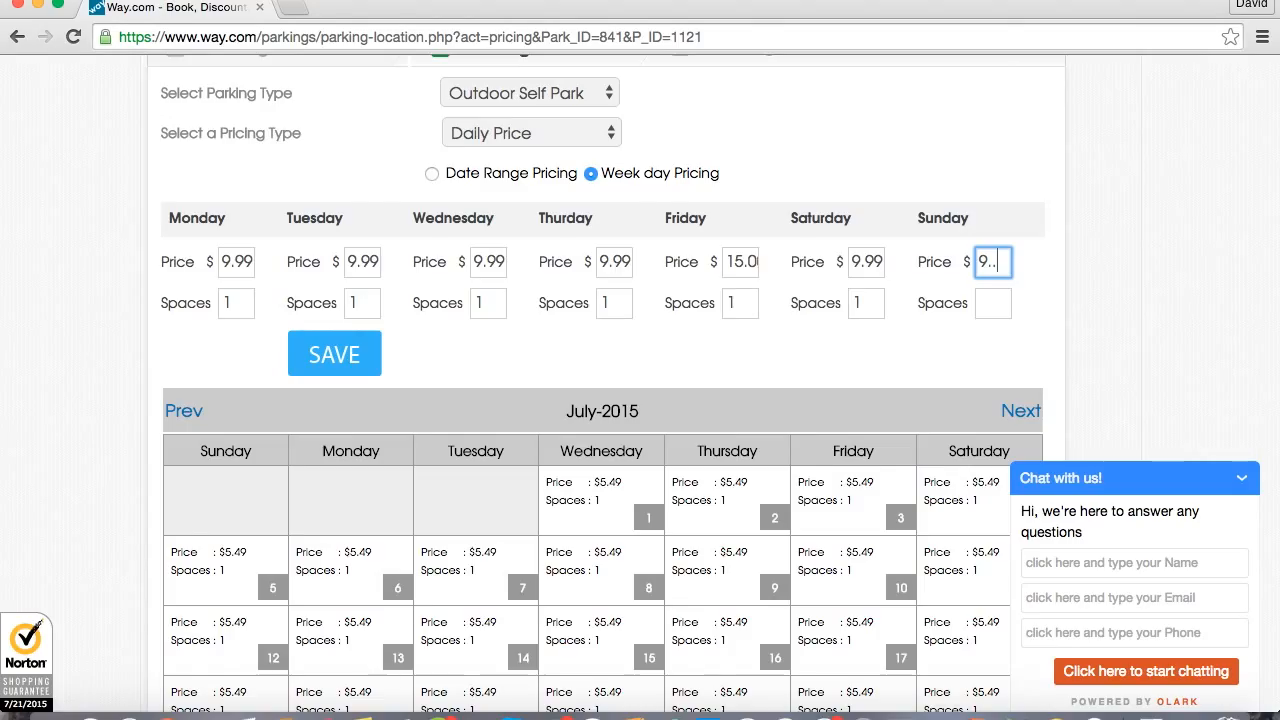
pyautogui.write('99')
pyautogui.click(993, 303)
pyautogui.write('1')
pyautogui.click(878, 355)
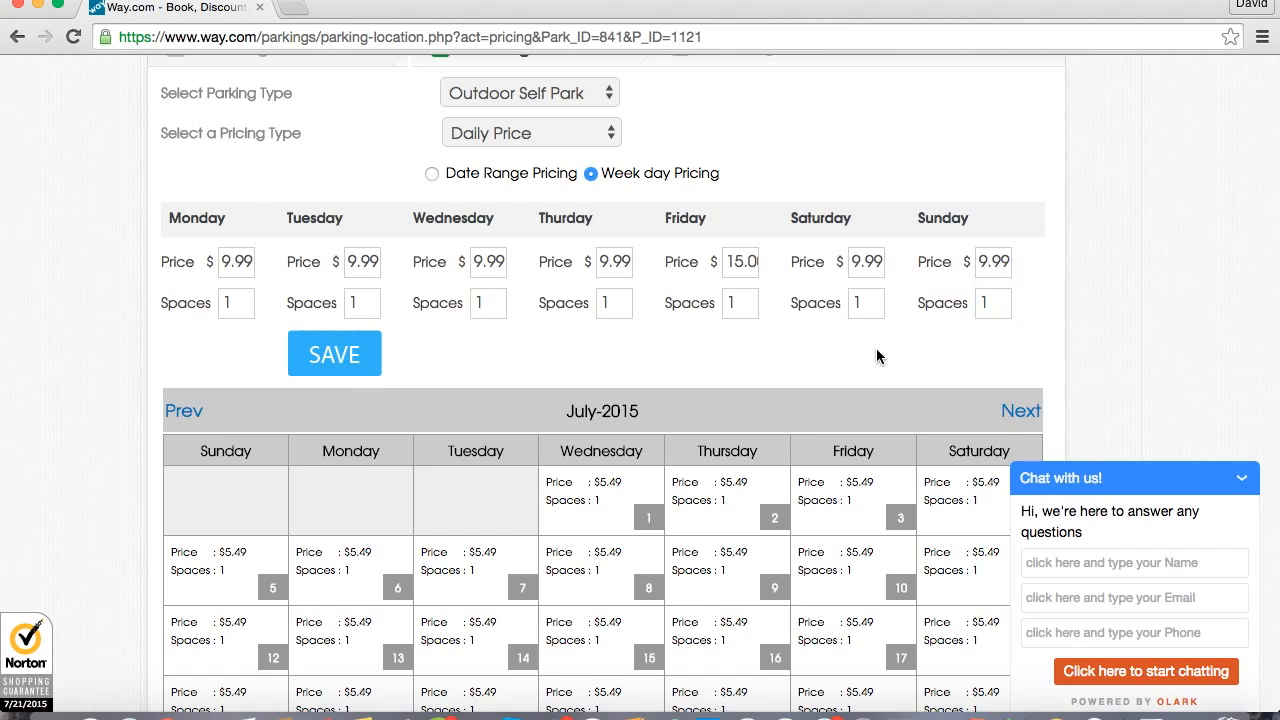
pyautogui.click(350, 358)
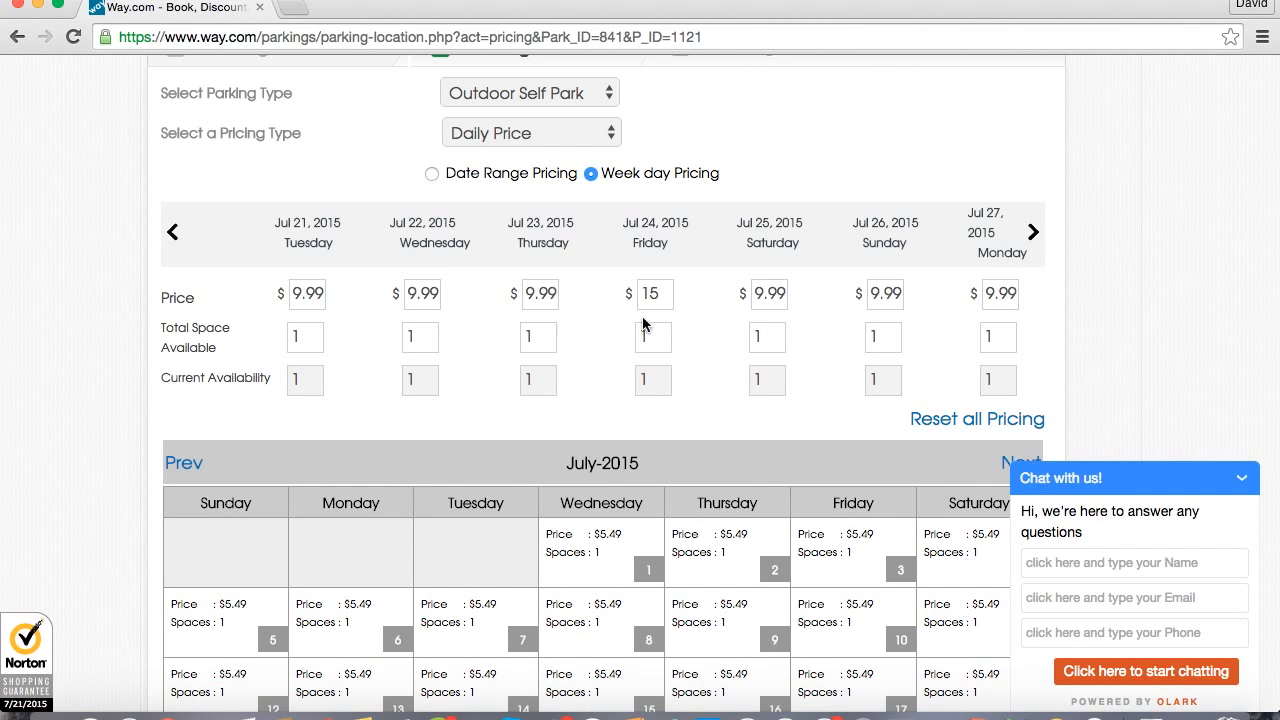
# Review the saved prices in the July 2015 calendar and continue to the parking amenities step.
pyautogui.scroll(-5, 549, 367)
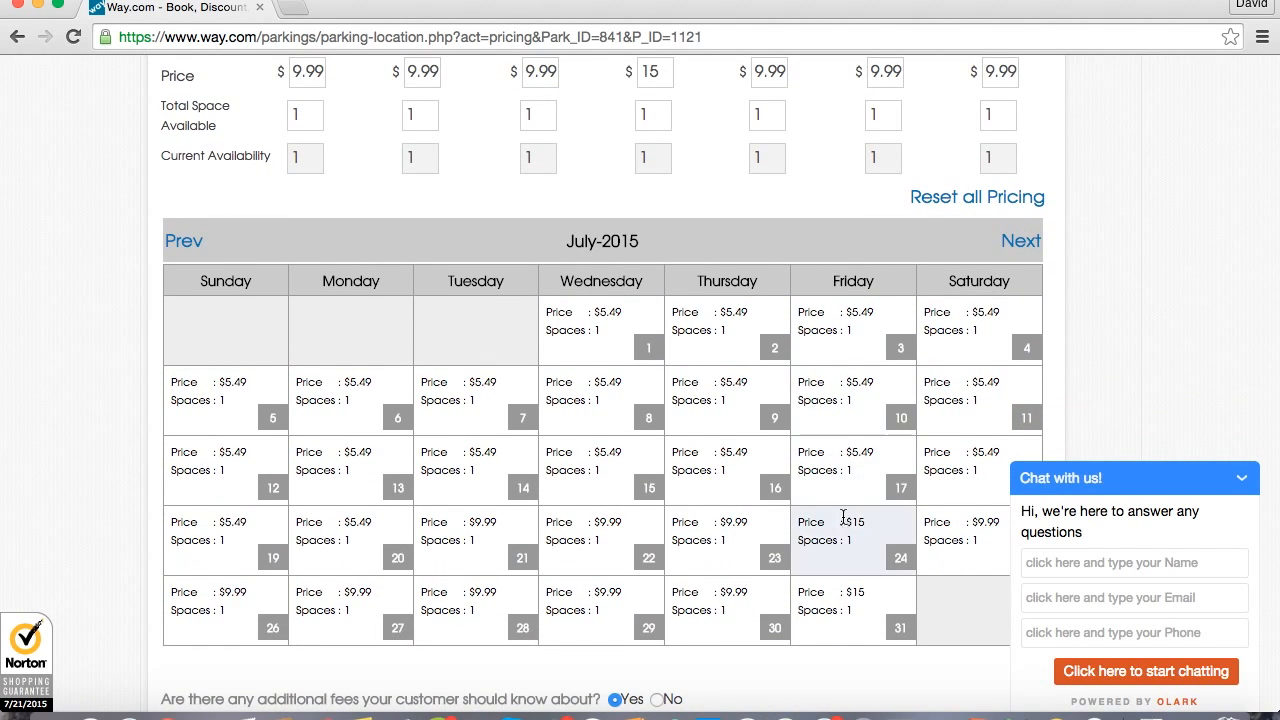
pyautogui.scroll(-2, 846, 530)
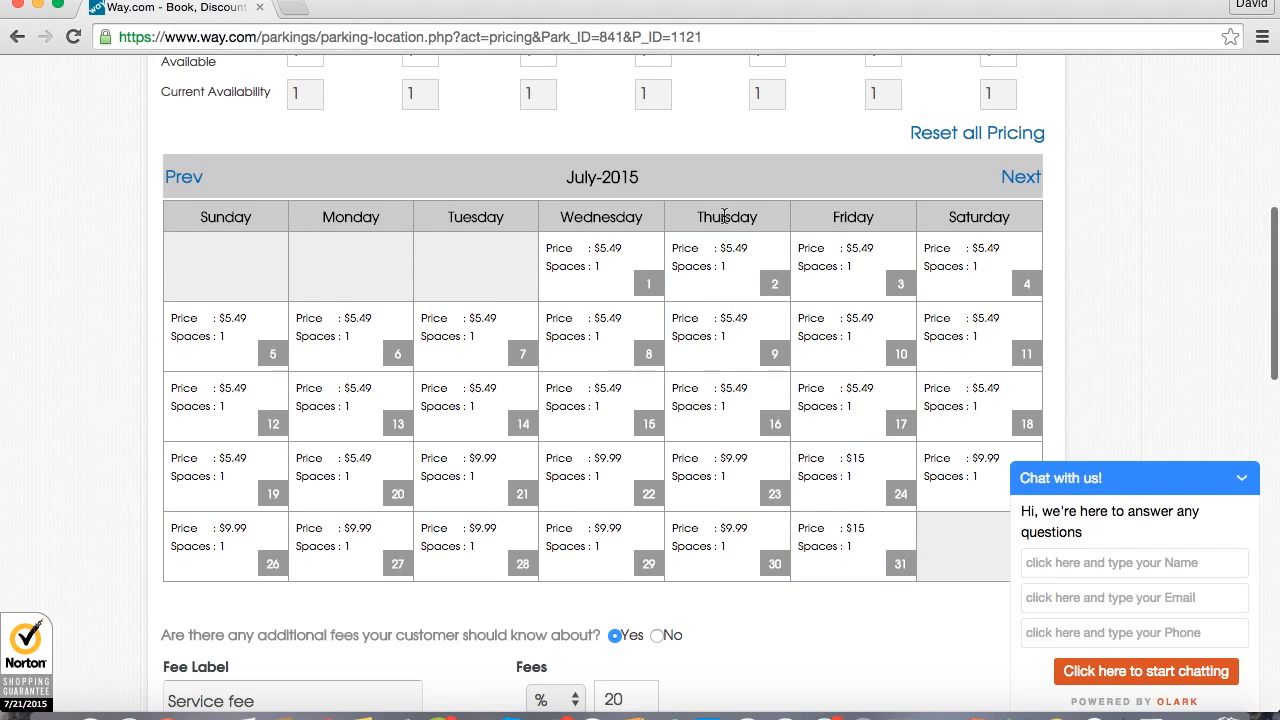
pyautogui.scroll(10, 730, 218)
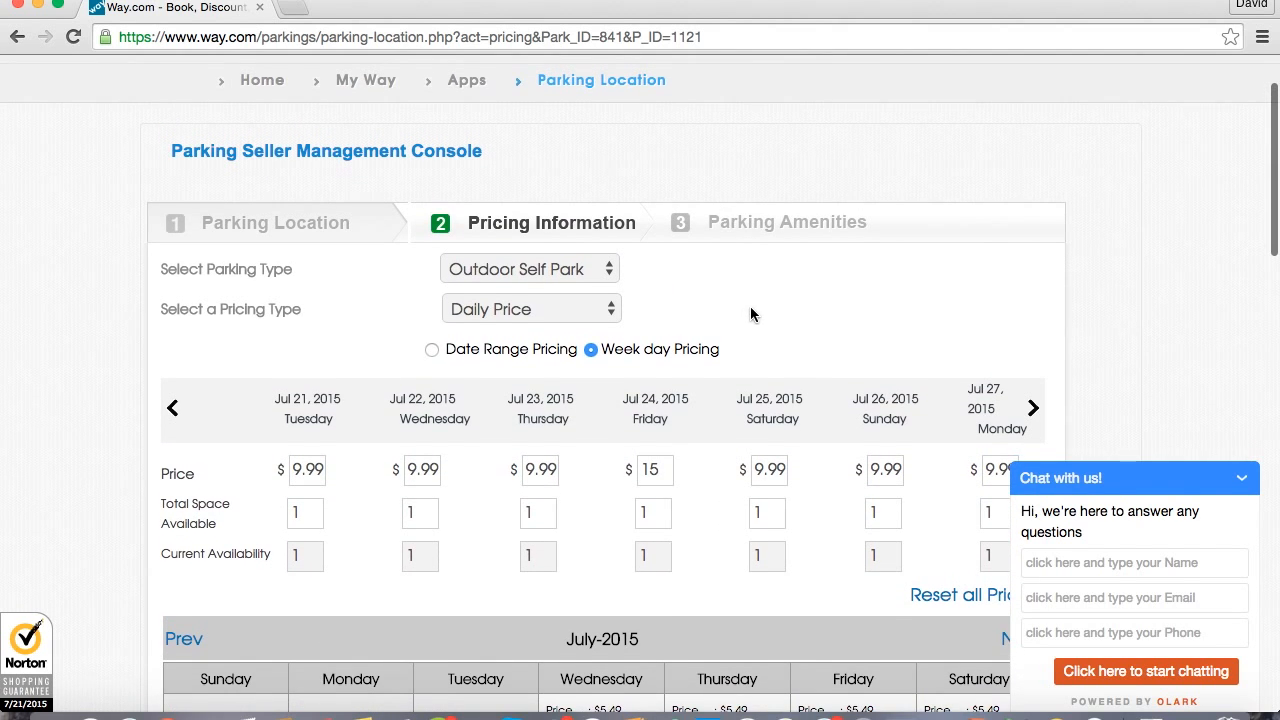
pyautogui.scroll(-2, 750, 307)
pyautogui.scroll(-3, 794, 470)
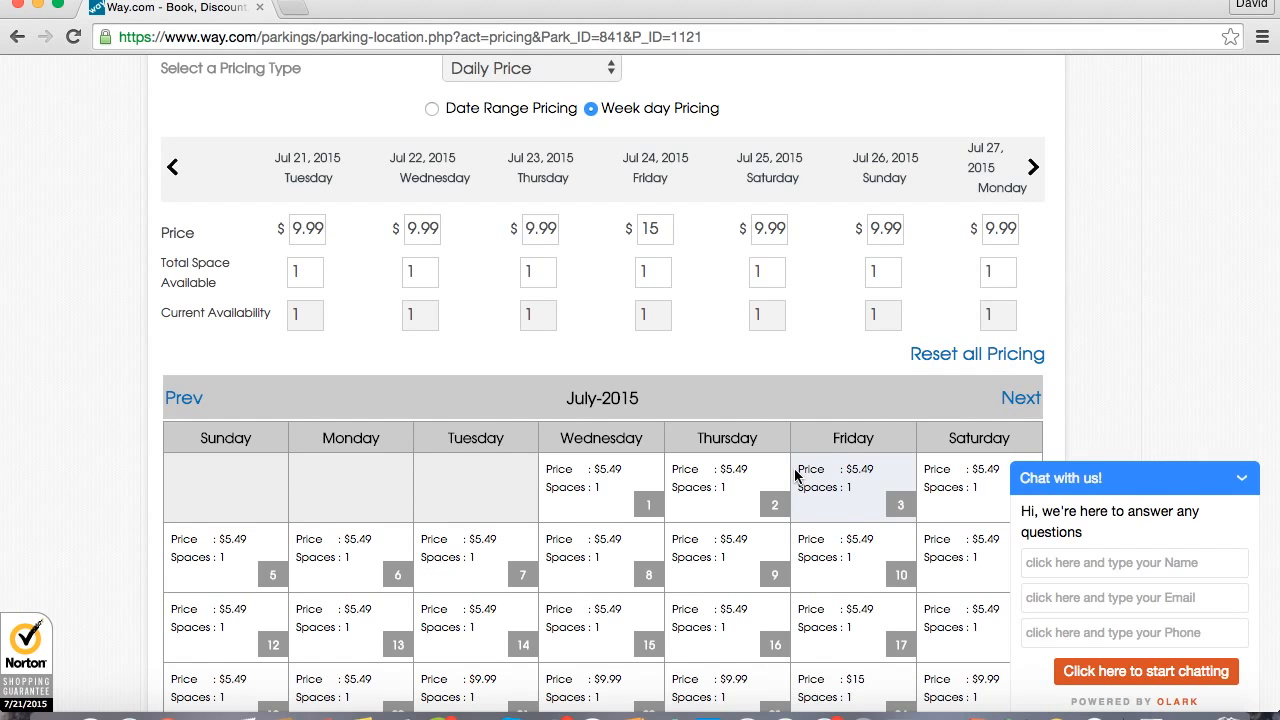
pyautogui.scroll(-10, 794, 468)
pyautogui.scroll(-14, 794, 468)
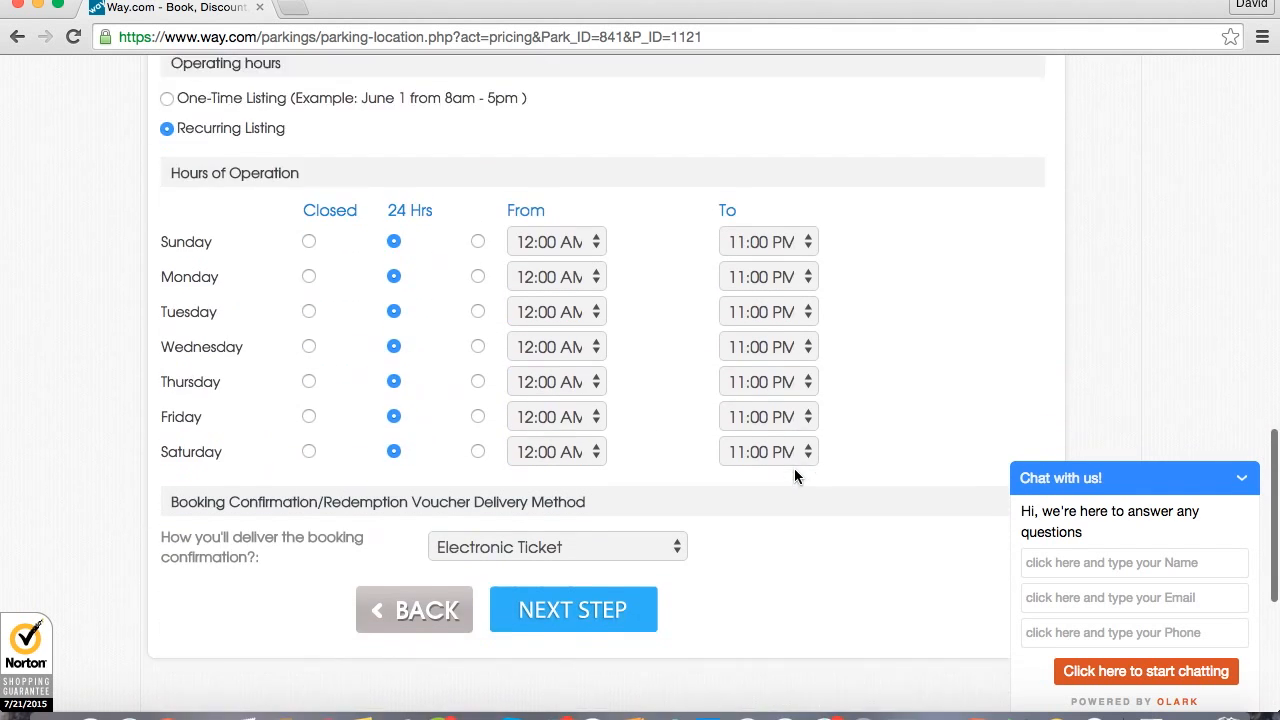
pyautogui.click(572, 479)
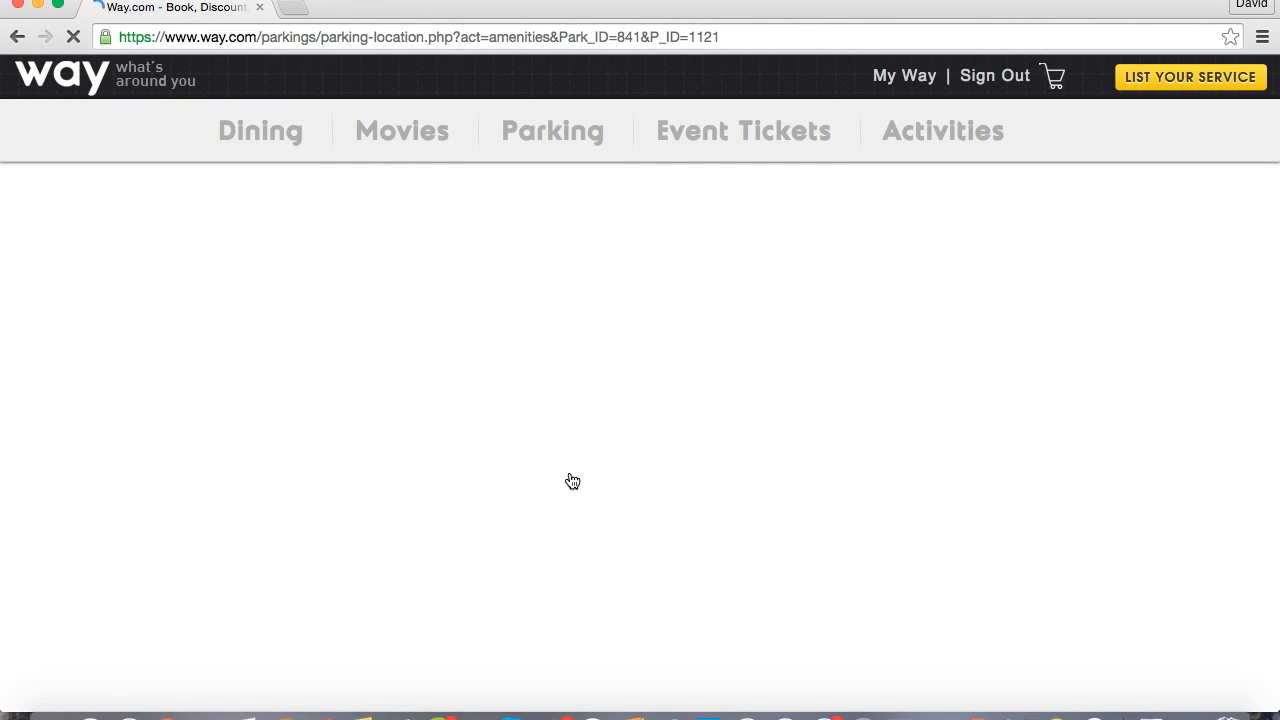
# Review the parking amenities form, from the airport details and instruction texts to the list of amenity options.
pyautogui.scroll(-3, 572, 481)
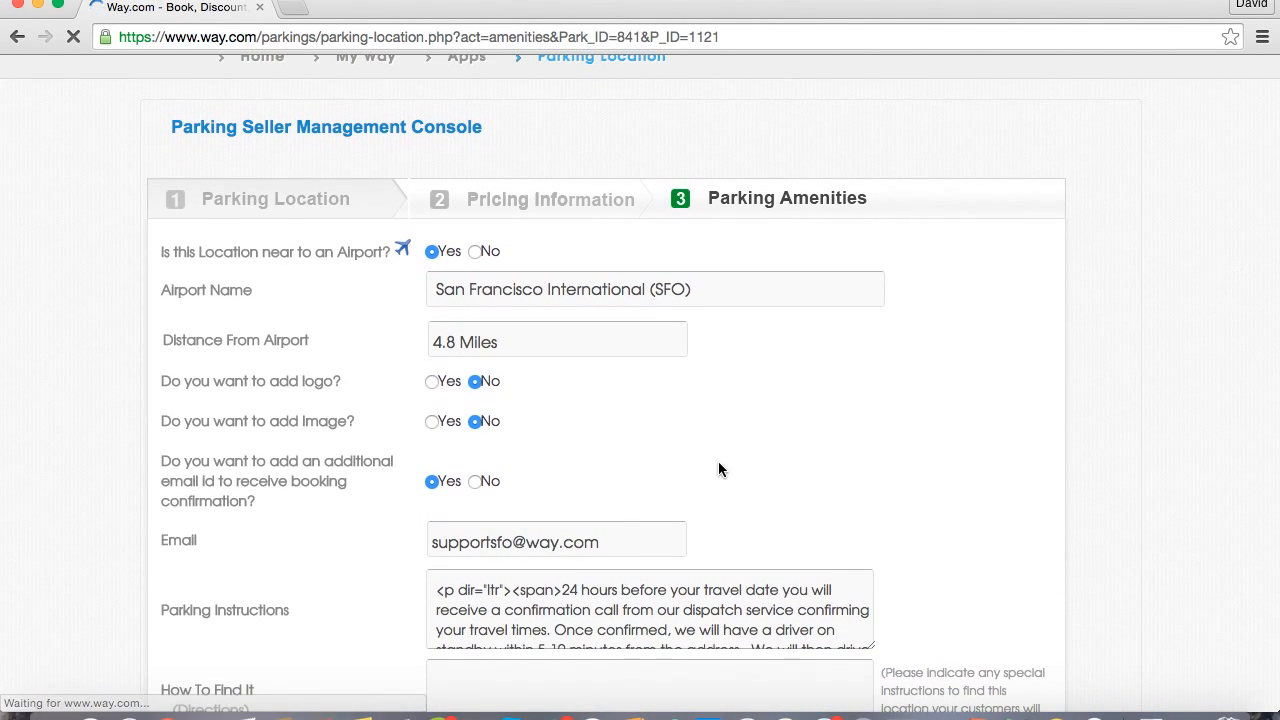
pyautogui.scroll(-3, 721, 470)
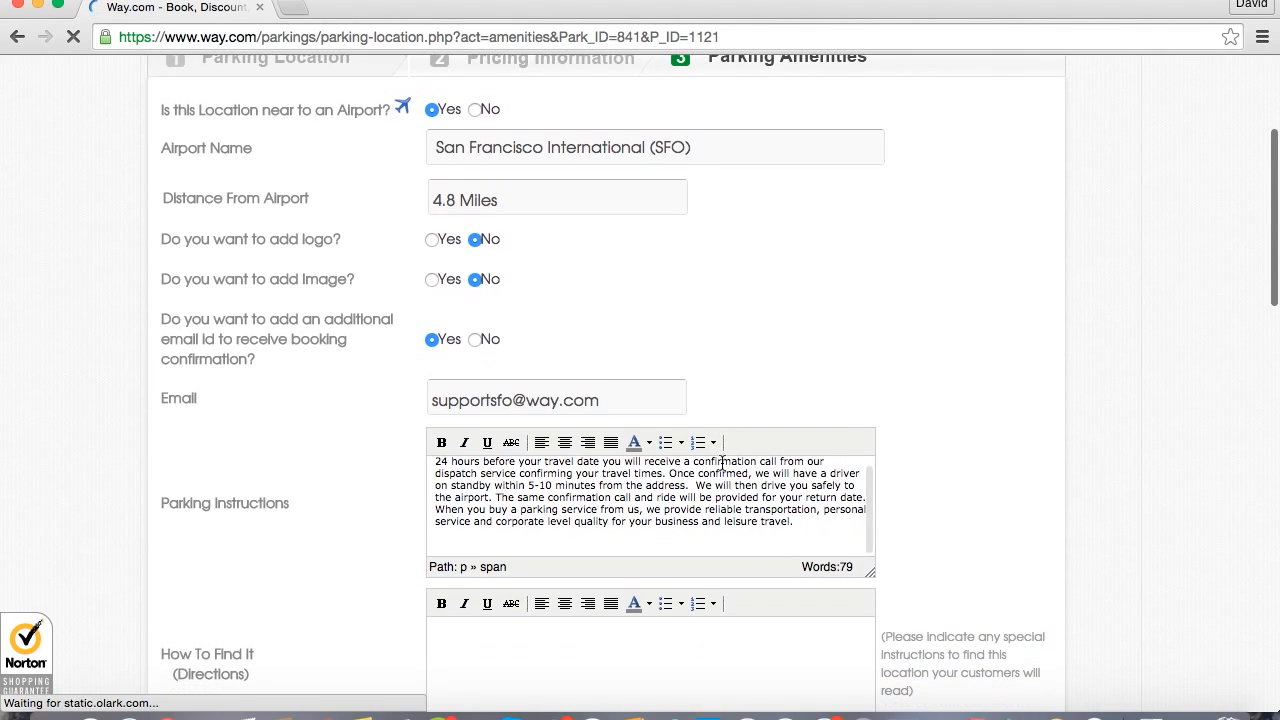
pyautogui.scroll(-1, 778, 313)
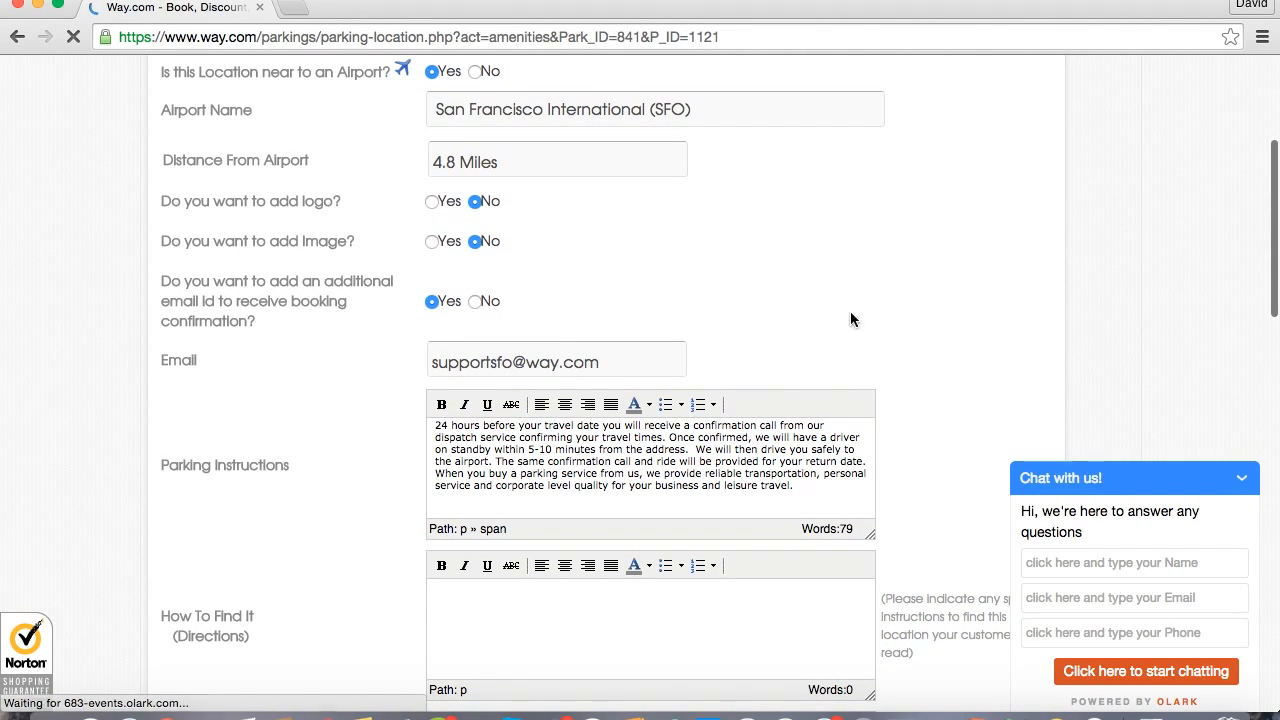
pyautogui.scroll(-7, 300, 476)
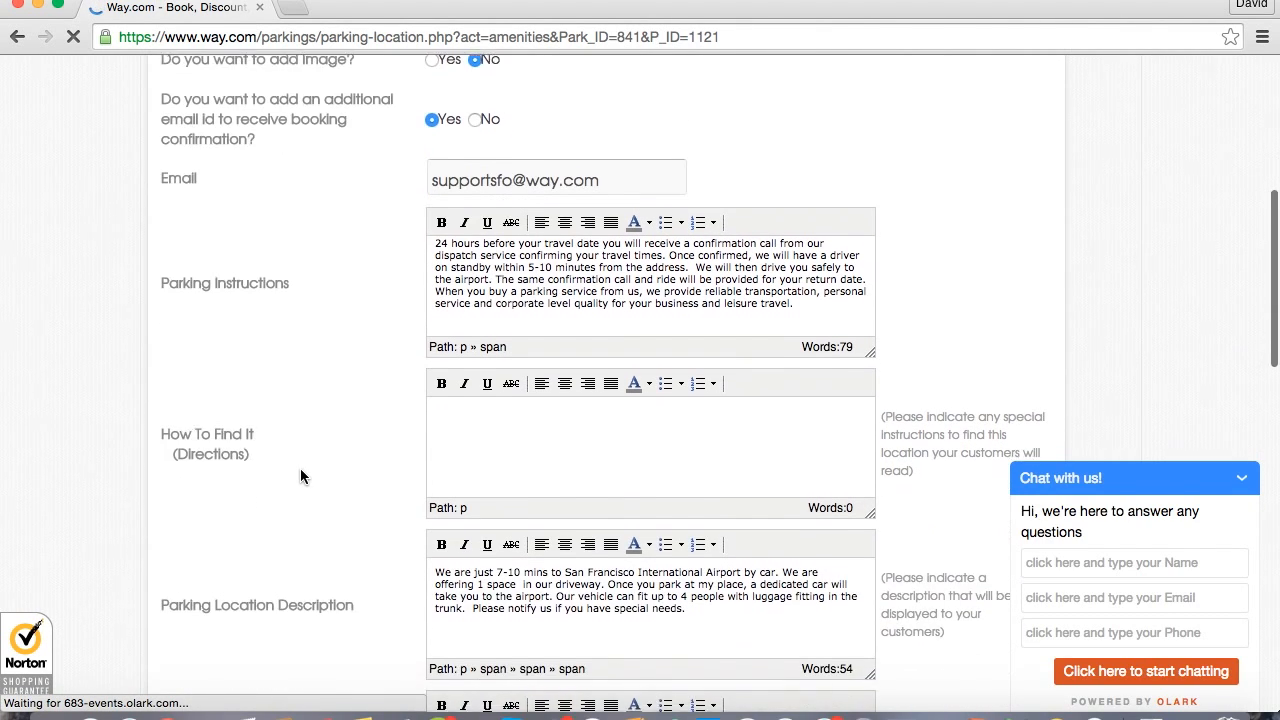
pyautogui.scroll(-1, 303, 582)
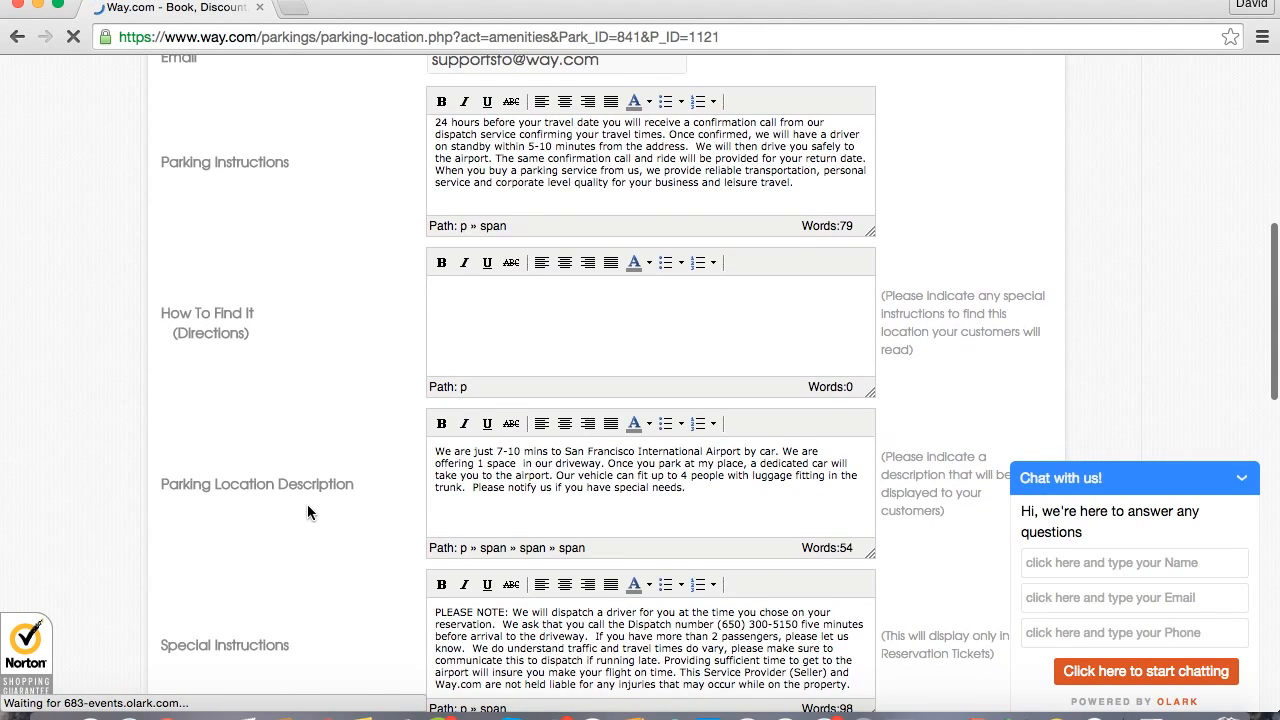
pyautogui.scroll(-1, 303, 521)
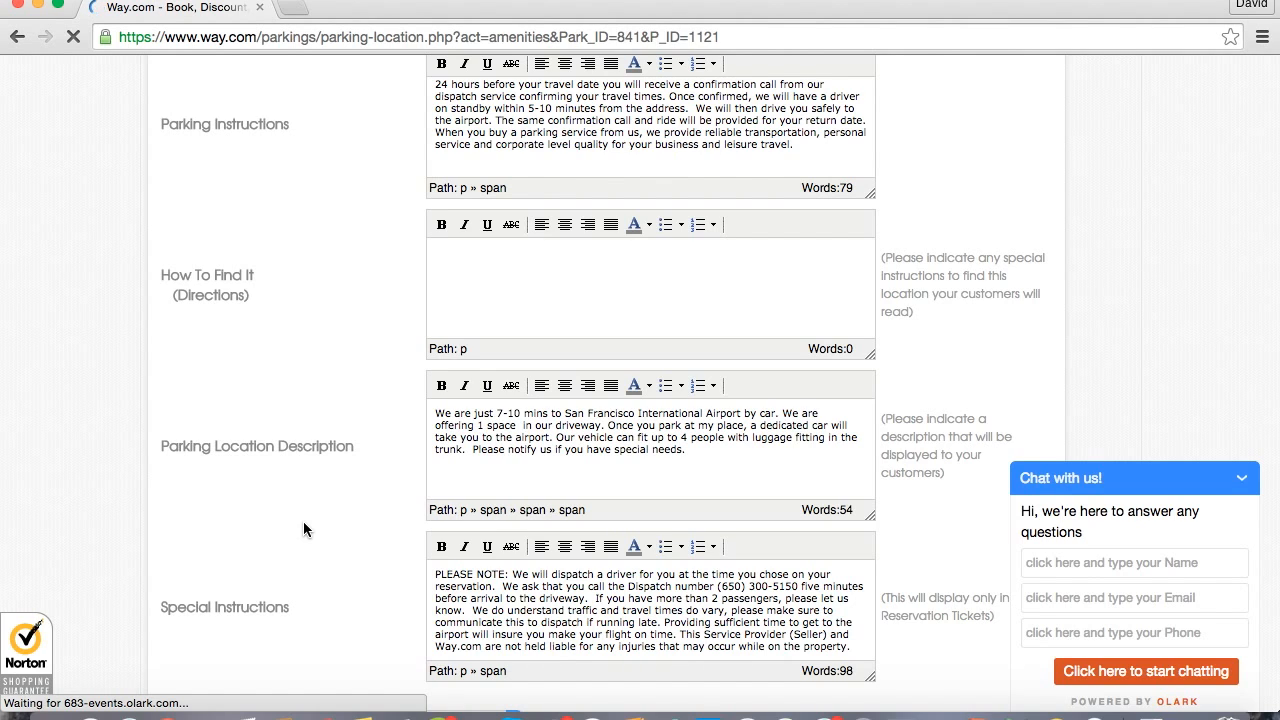
pyautogui.scroll(-2, 304, 528)
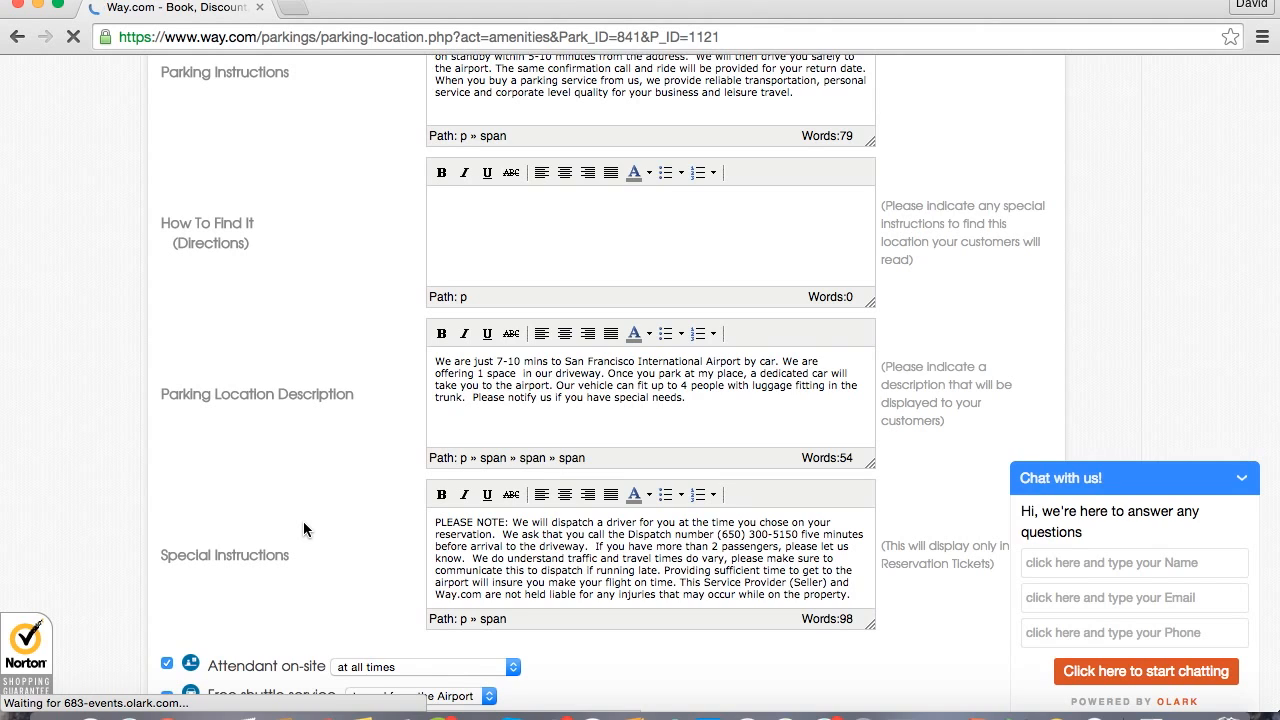
pyautogui.scroll(-1, 304, 528)
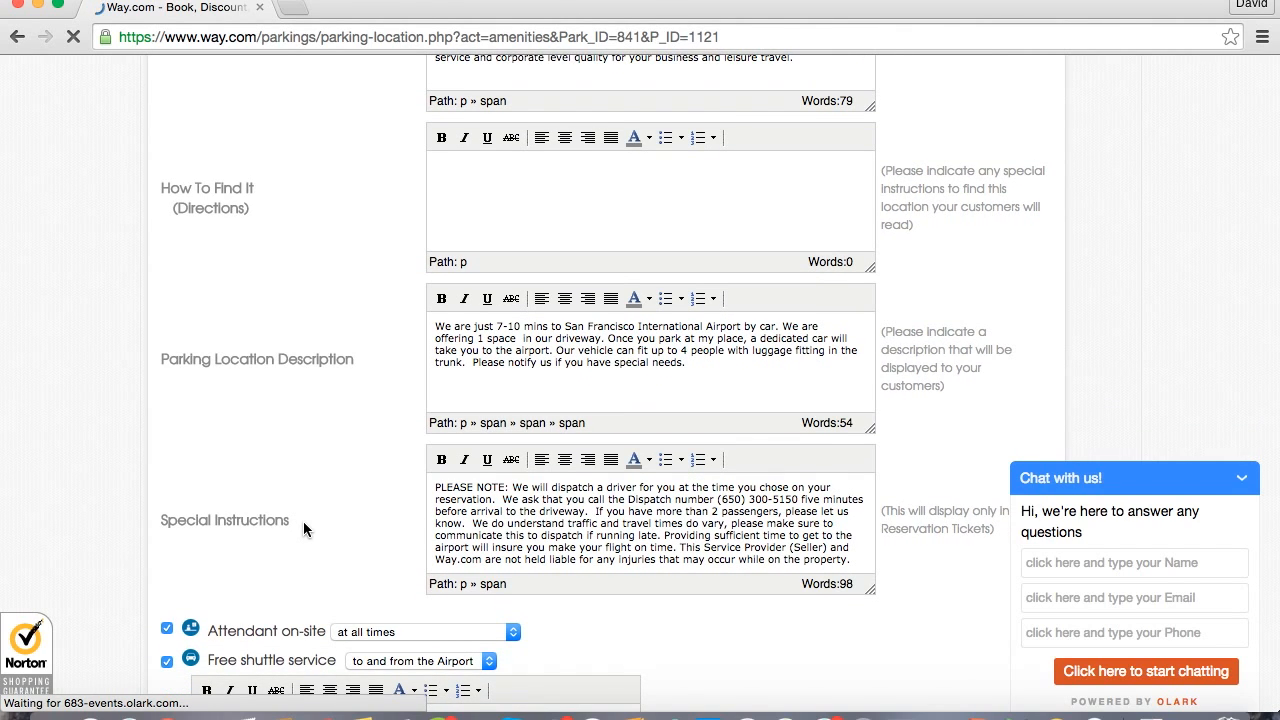
pyautogui.scroll(-10, 303, 521)
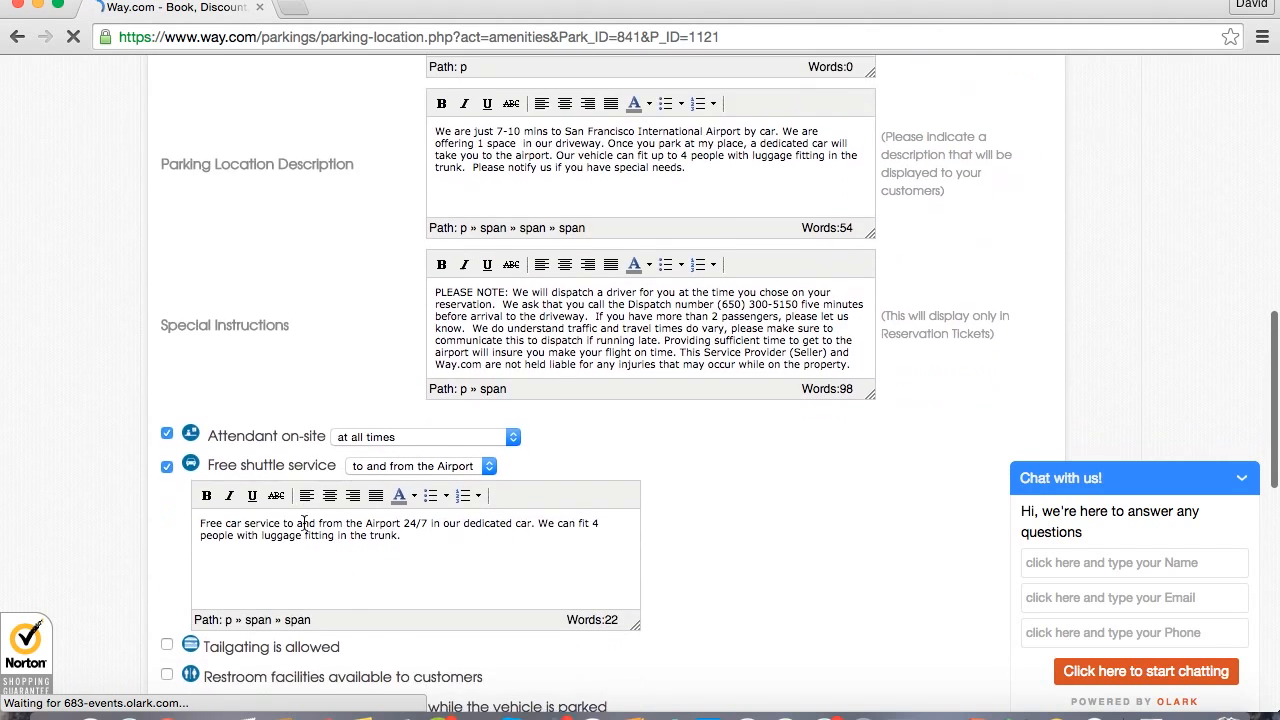
pyautogui.scroll(-7, 751, 457)
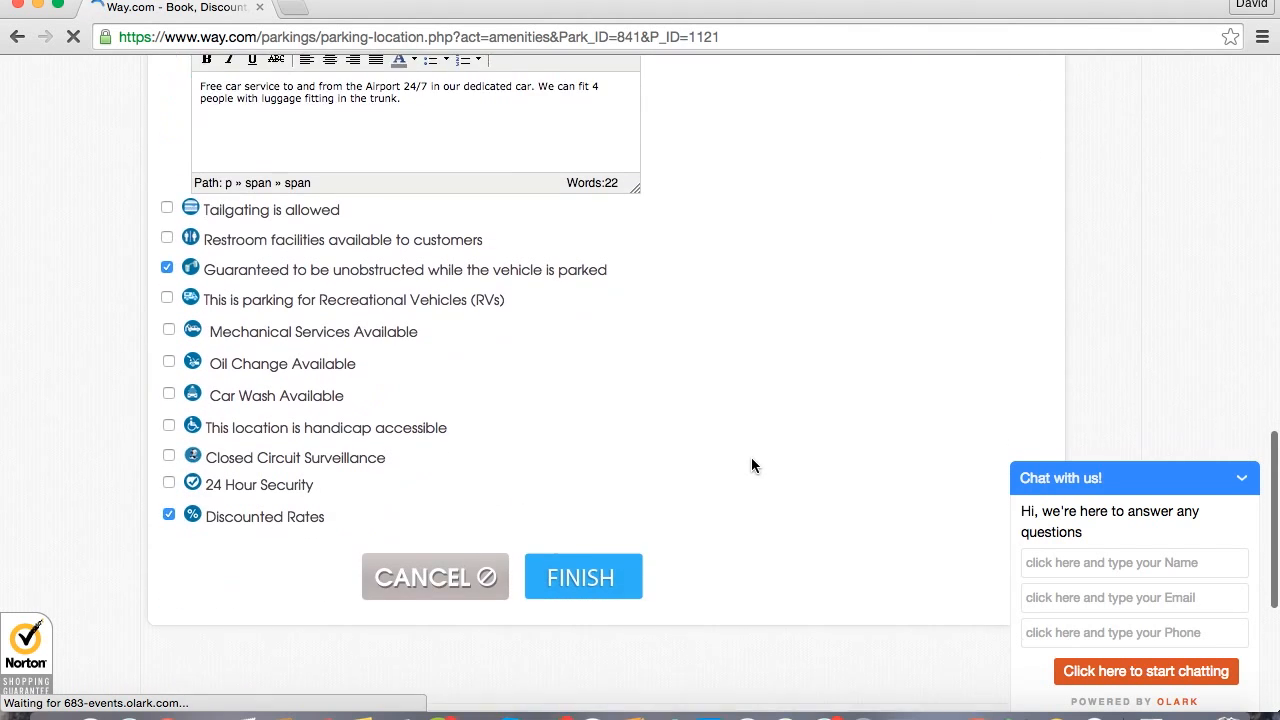
# Finish editing the listing and return to the overview of managed parking lots.
pyautogui.click(619, 551)
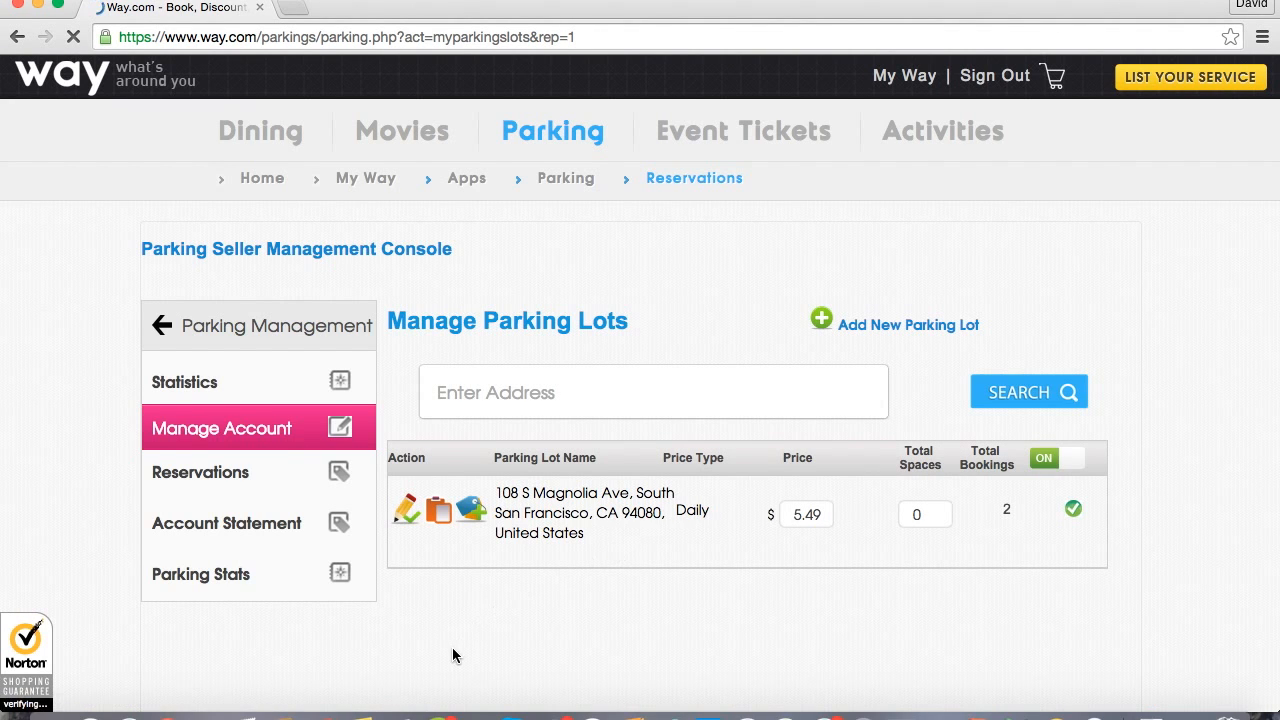
pyautogui.scroll(-1, 452, 647)
pyautogui.scroll(1, 452, 647)
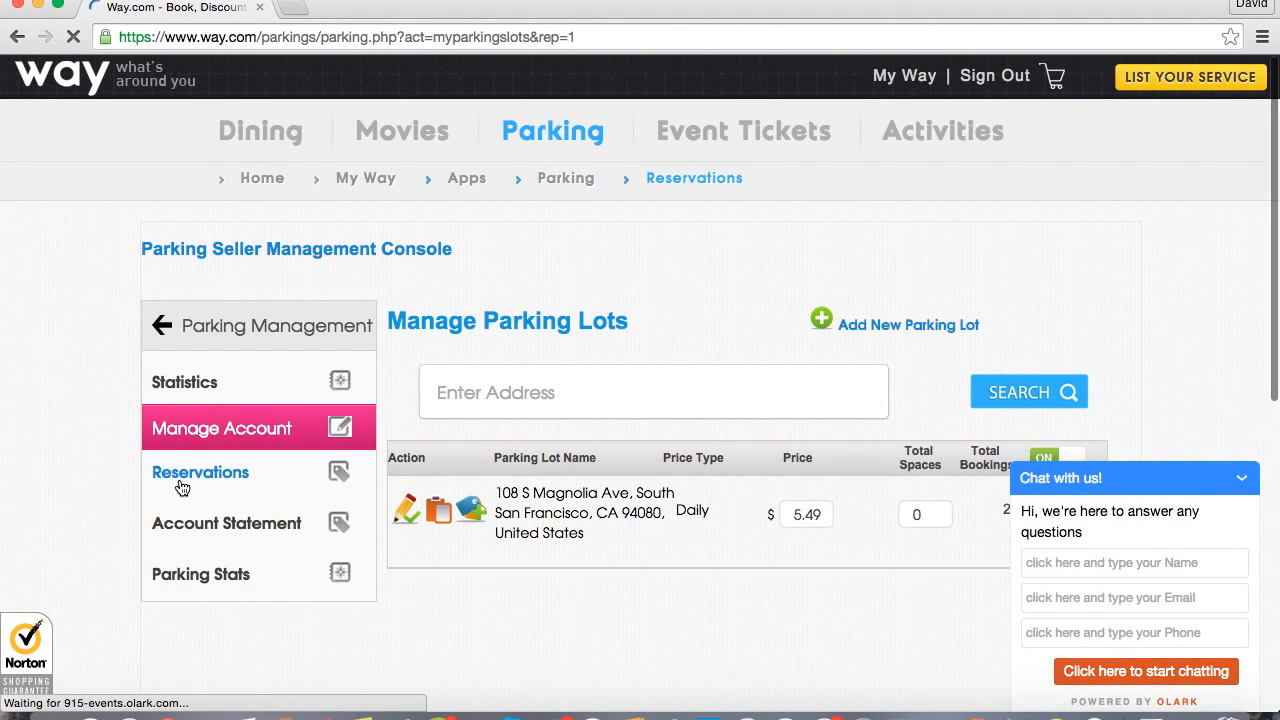
# Open the parking reservations page and examine its search fields for order, customer, check-in and check-out.
pyautogui.click(182, 487)
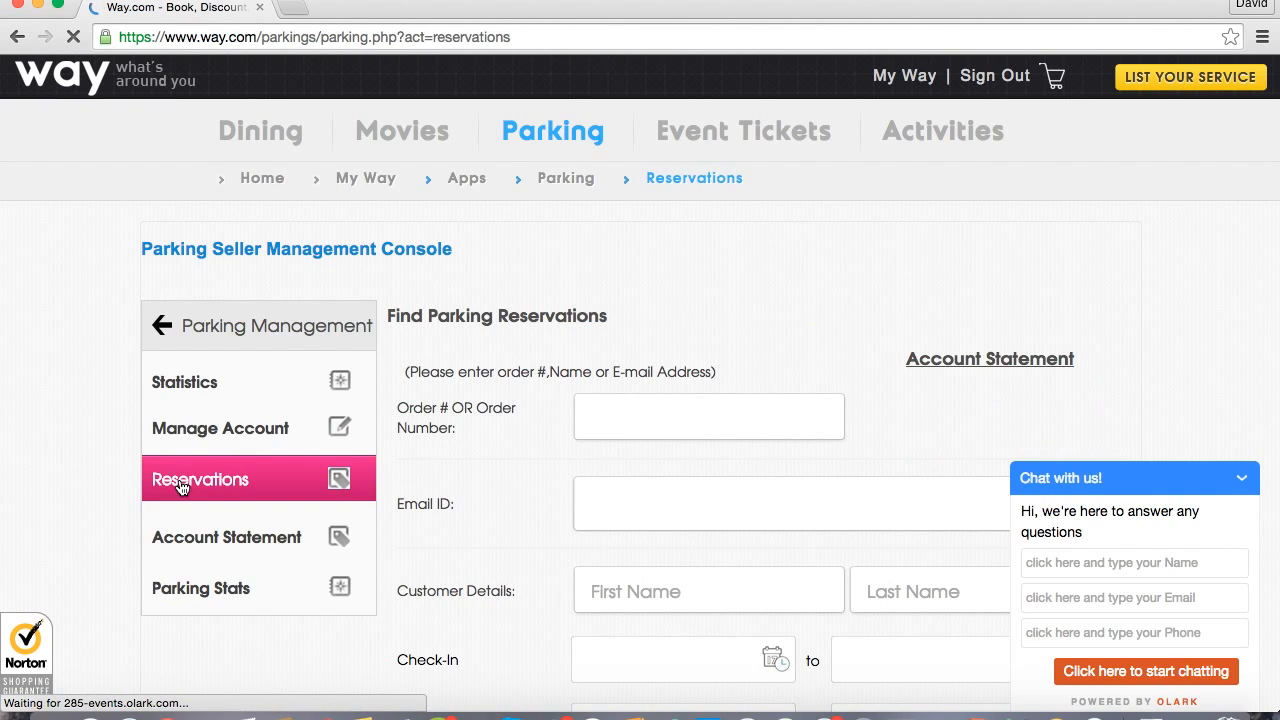
pyautogui.scroll(-3, 415, 433)
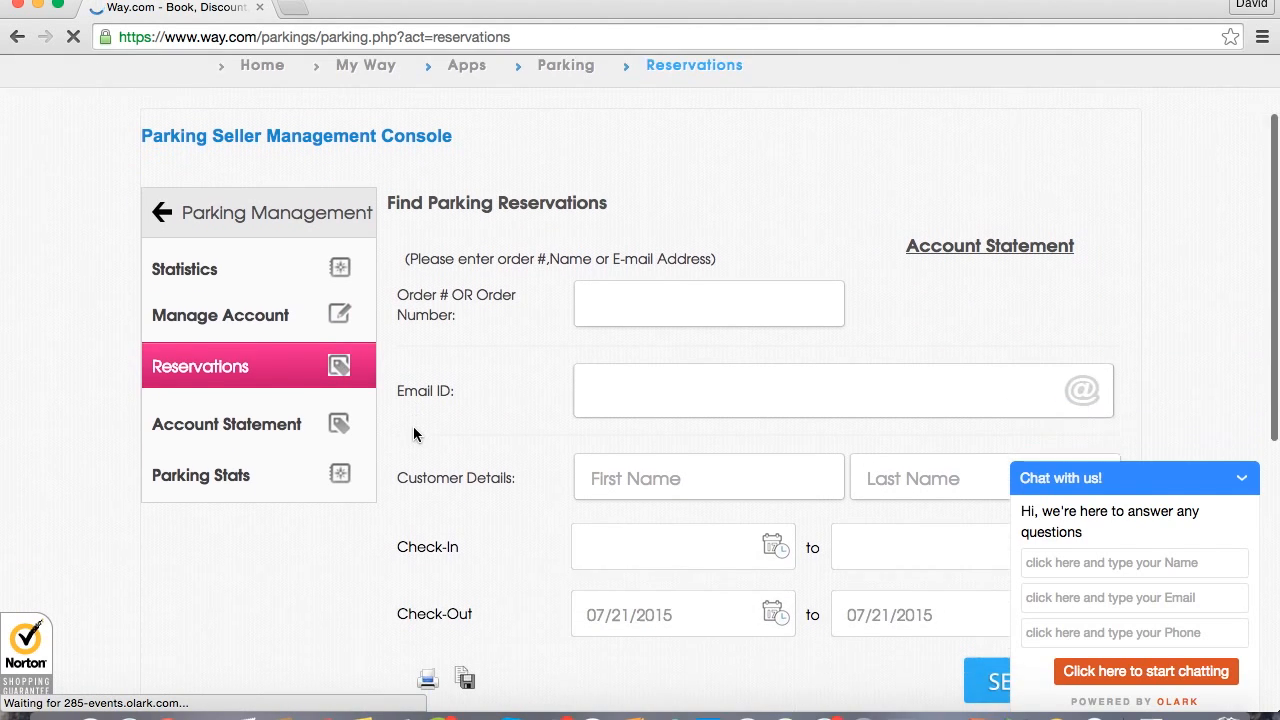
pyautogui.scroll(-2, 485, 412)
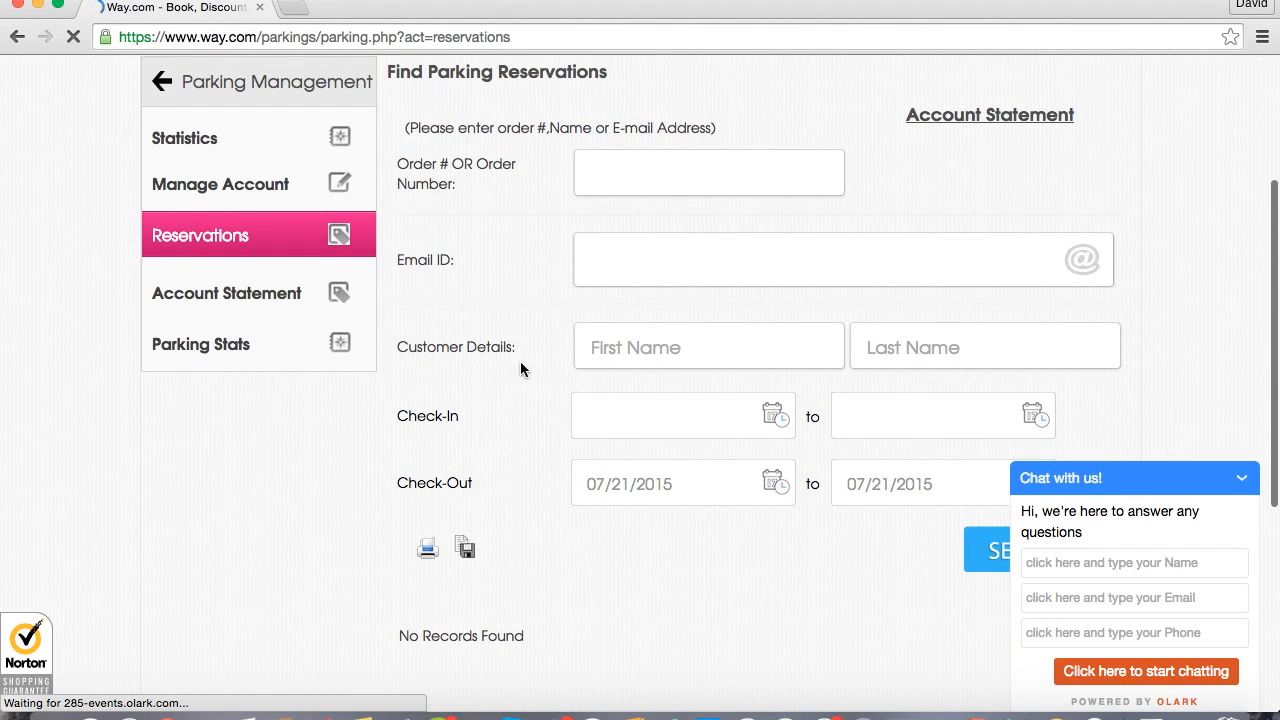
pyautogui.scroll(-3, 497, 369)
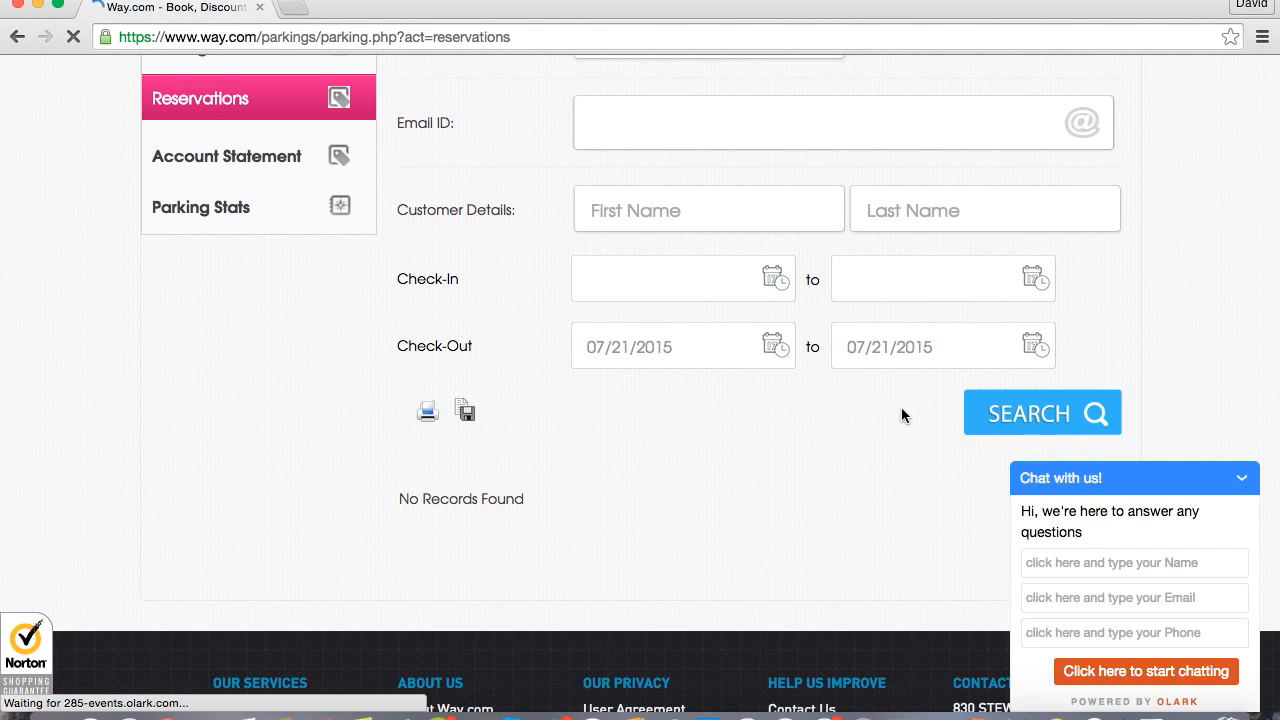
pyautogui.scroll(4, 503, 362)
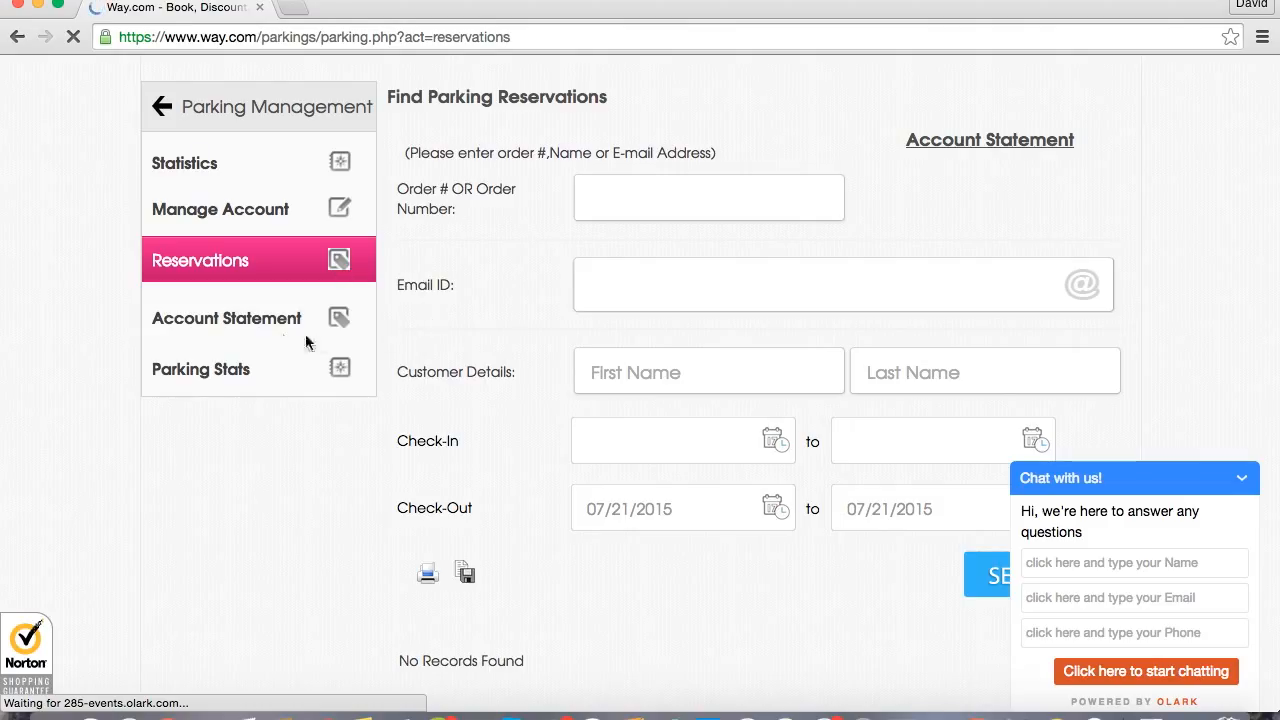
# Open the account statement page and examine the month, parking lot and year choices of the invoice search.
pyautogui.click(274, 330)
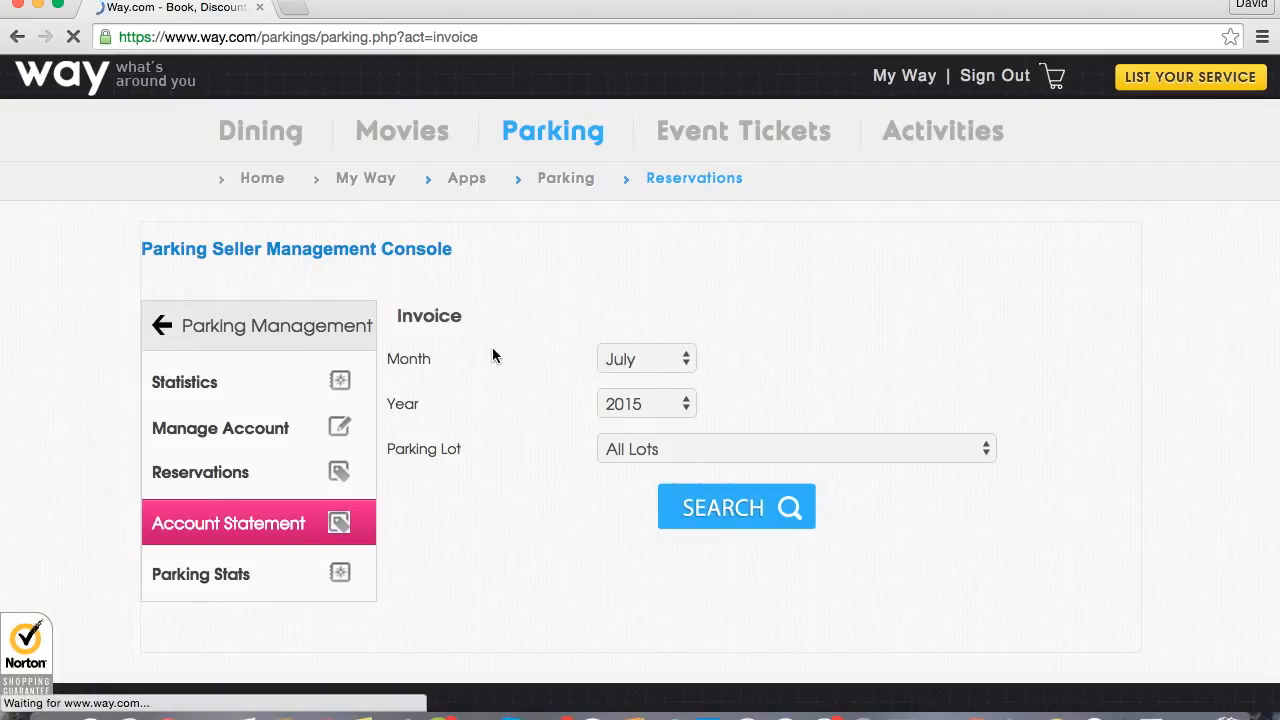
pyautogui.scroll(-2, 491, 352)
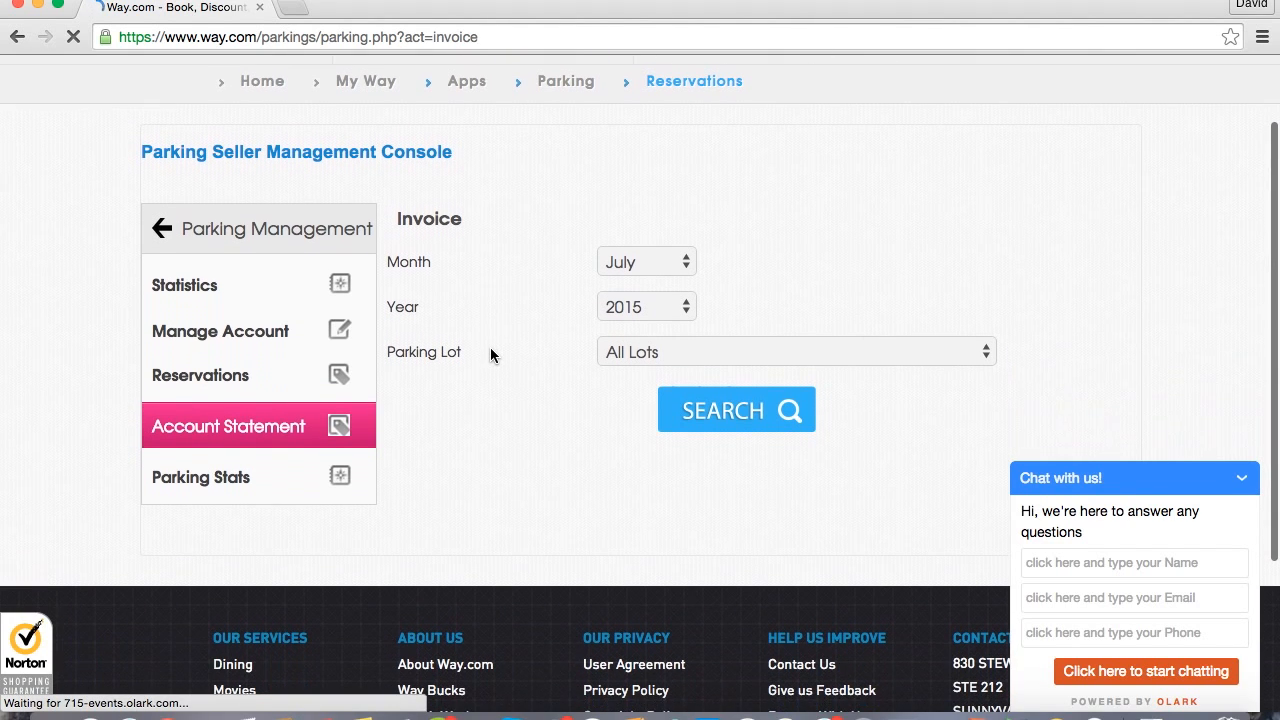
pyautogui.click(646, 264)
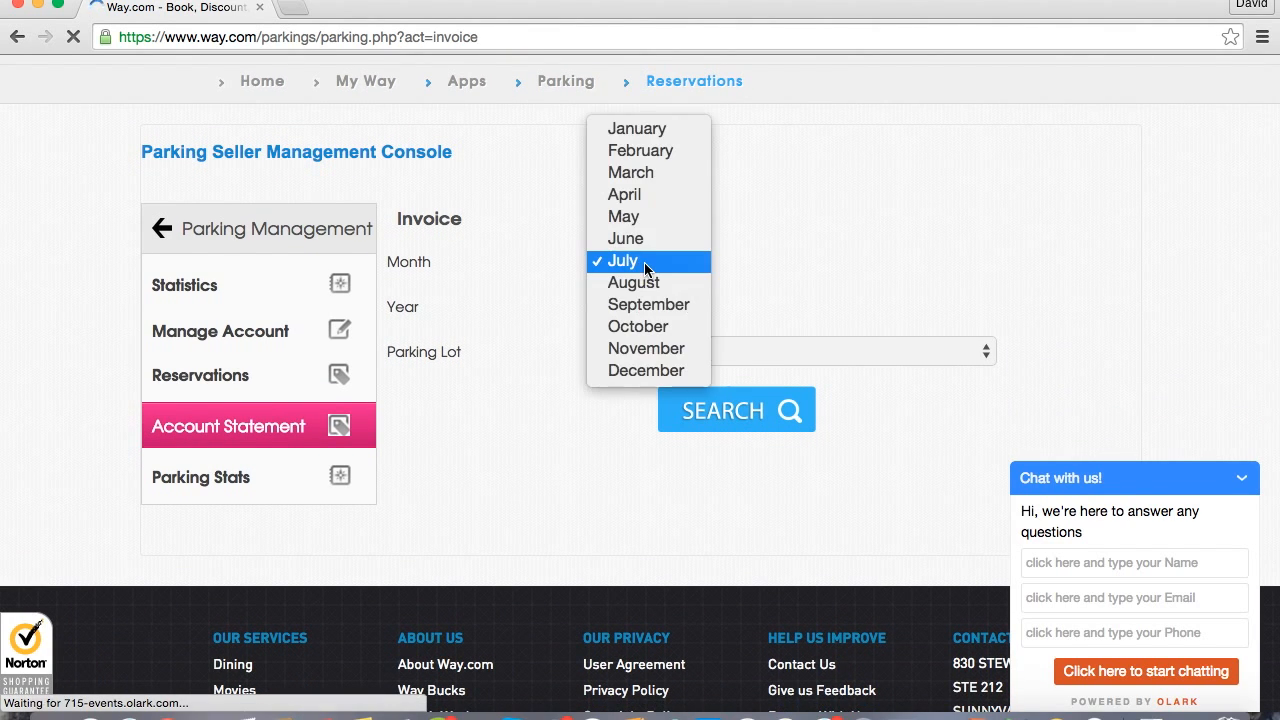
pyautogui.click(548, 280)
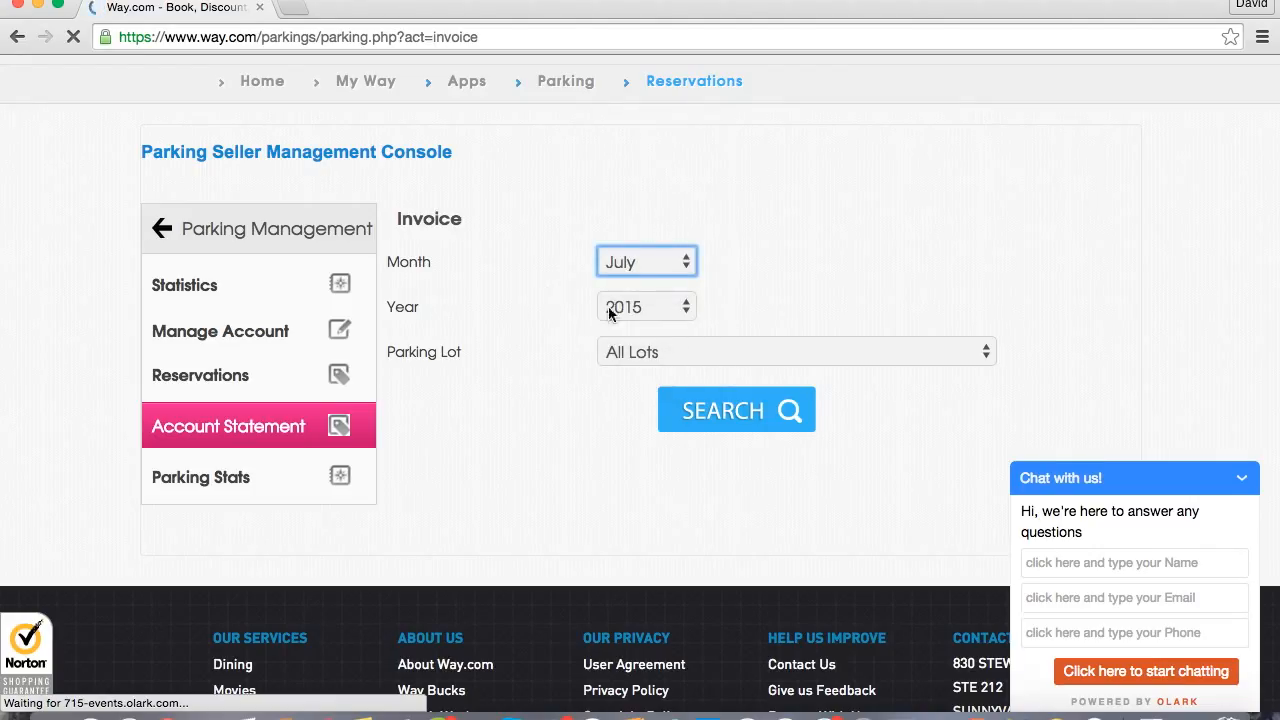
pyautogui.click(631, 356)
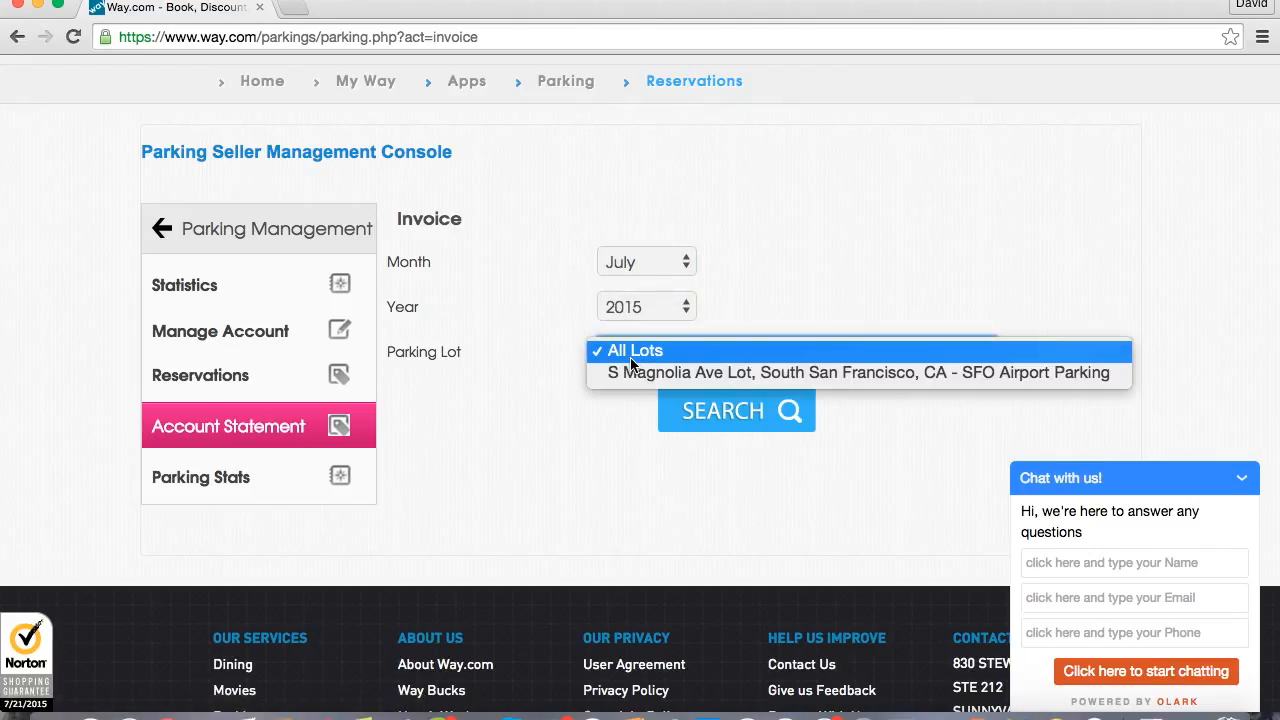
pyautogui.click(526, 358)
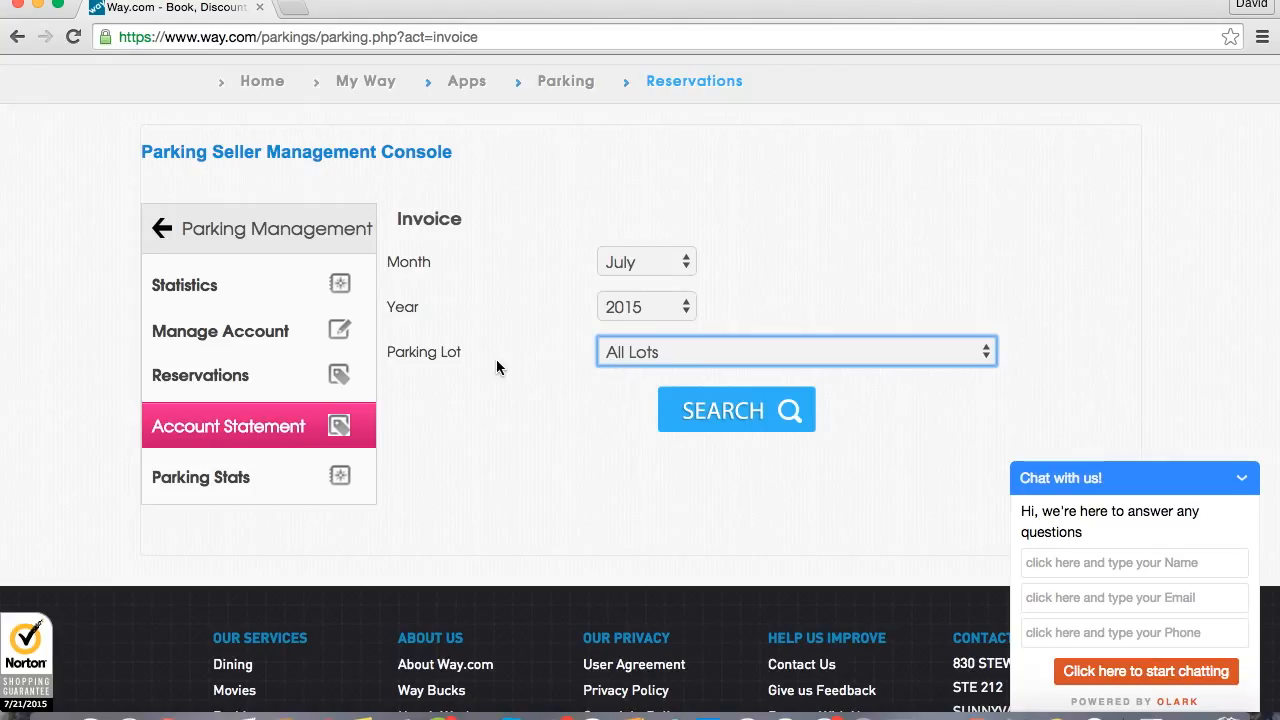
pyautogui.click(662, 307)
pyautogui.click(577, 337)
# Search for the July 2015 account statement for all lots and review its activity summary and billing details.
pyautogui.click(737, 410)
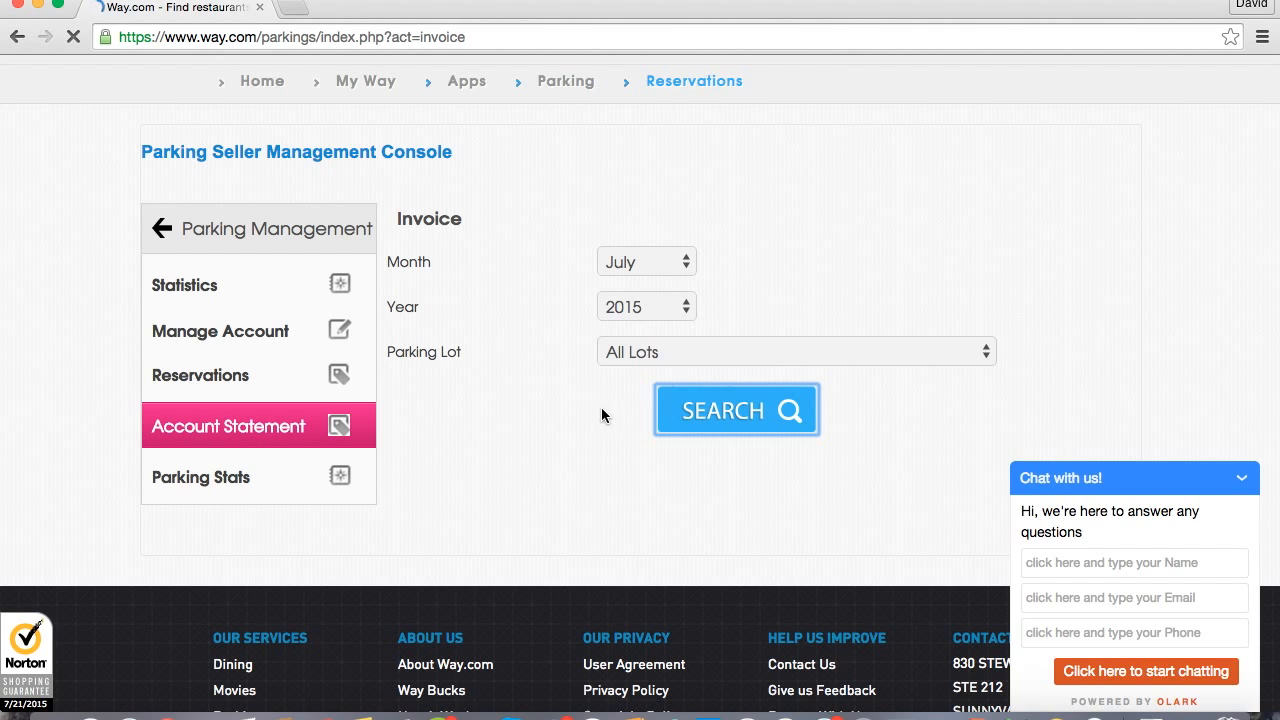
pyautogui.scroll(-3, 570, 400)
pyautogui.scroll(-4, 569, 401)
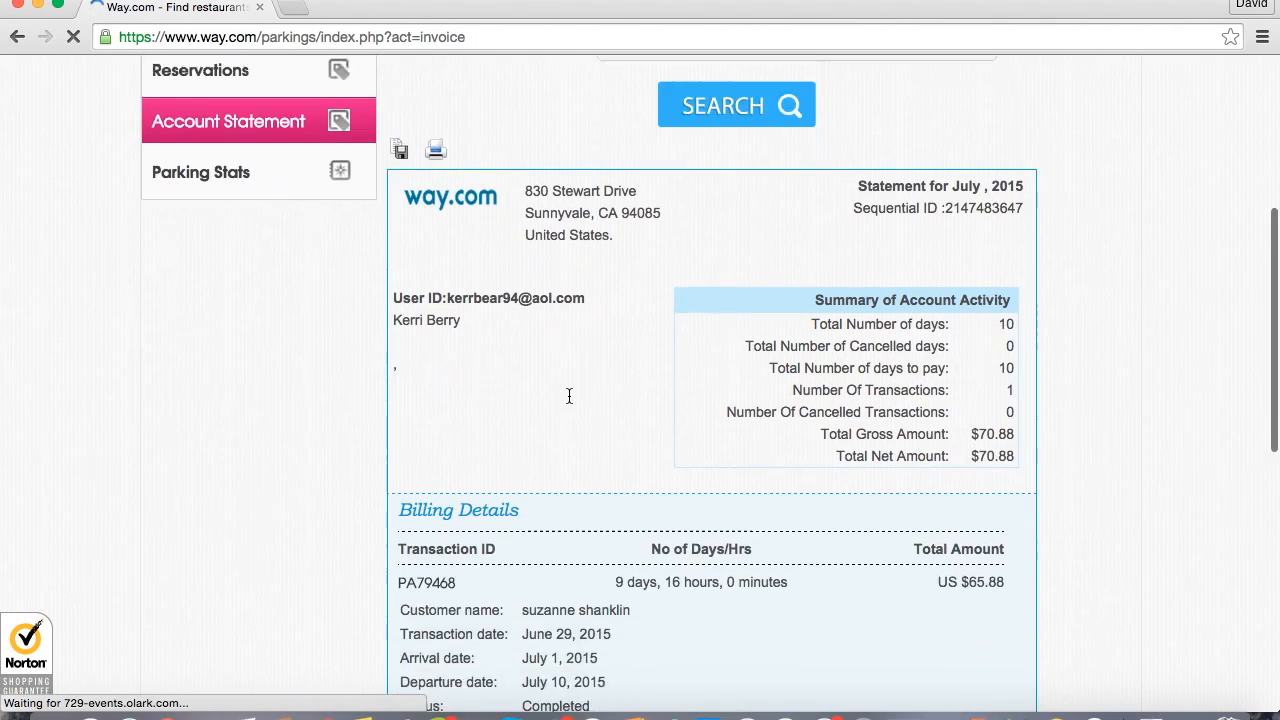
pyautogui.scroll(4, 569, 398)
pyautogui.scroll(3, 569, 396)
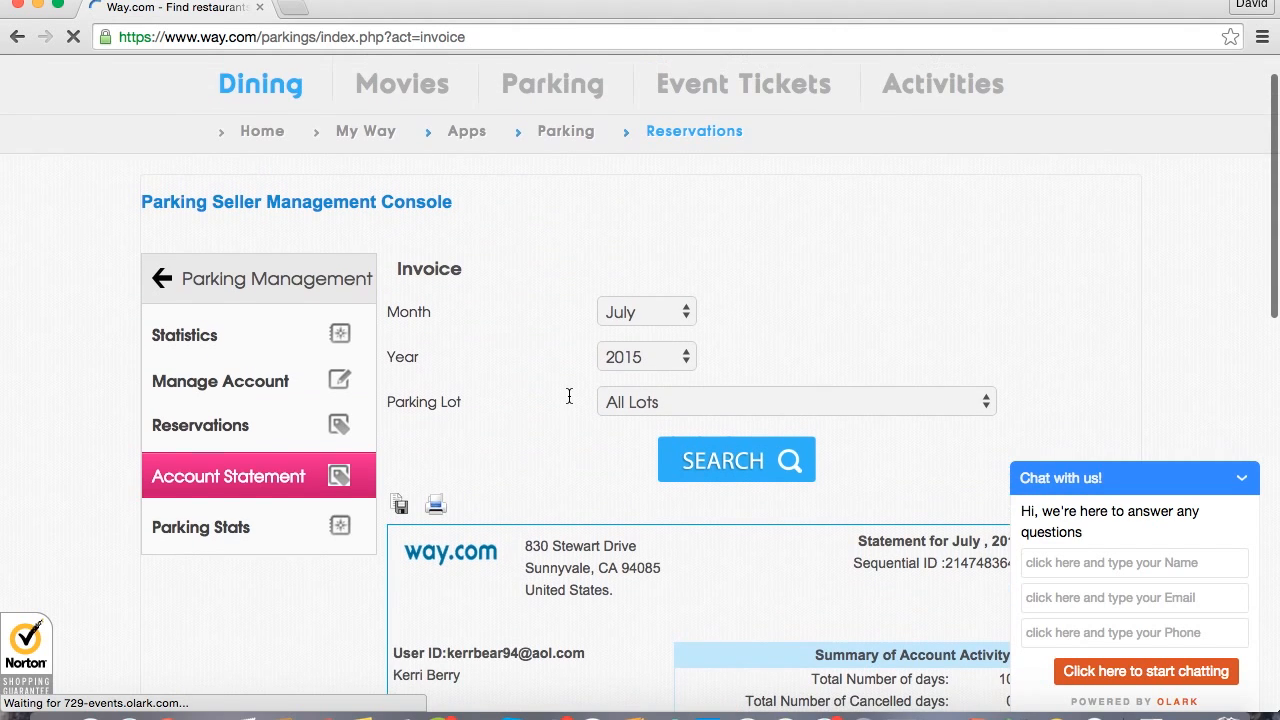
# Open the parking stats page and examine its date range and parking lot search fields.
pyautogui.click(205, 529)
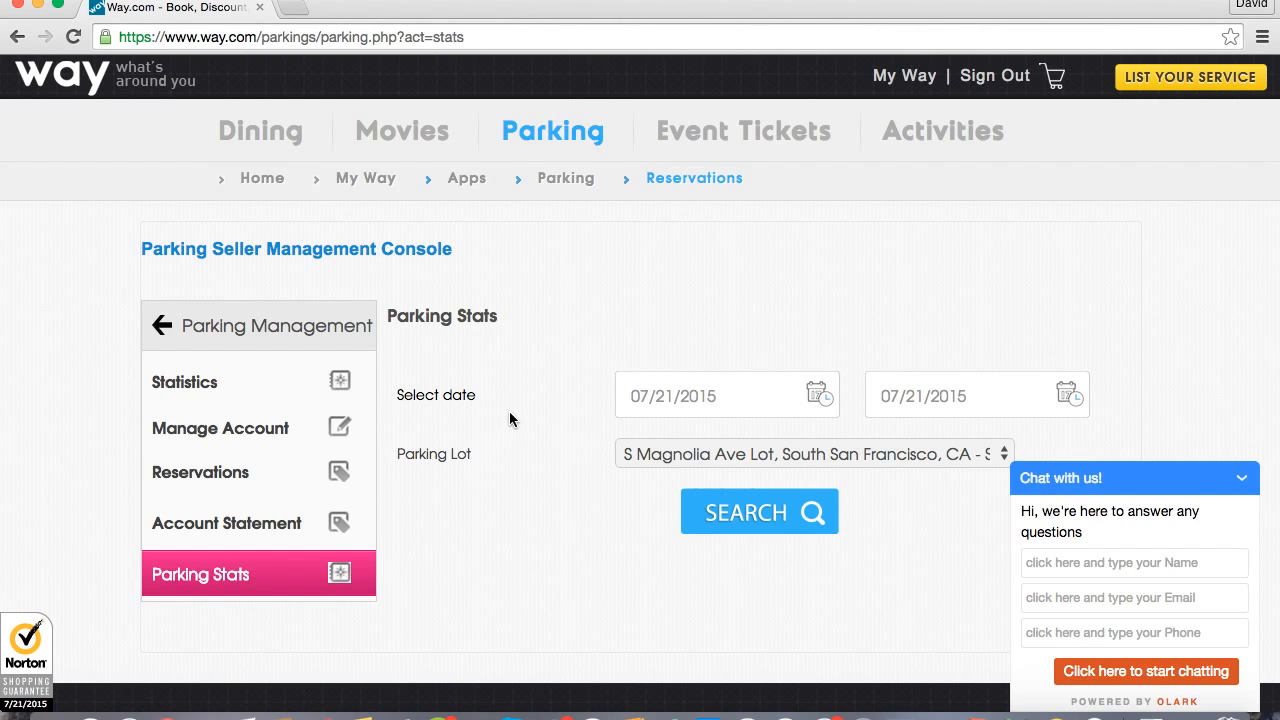
pyautogui.scroll(-3, 510, 418)
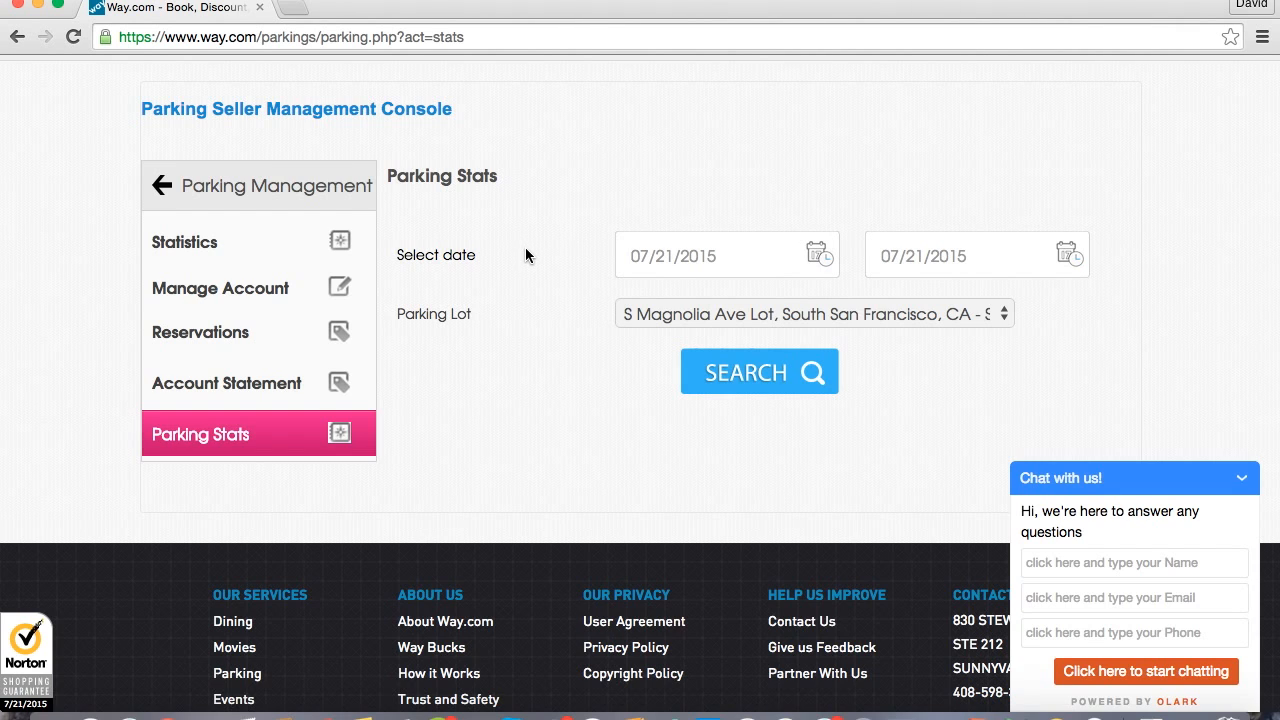
pyautogui.scroll(1, 526, 255)
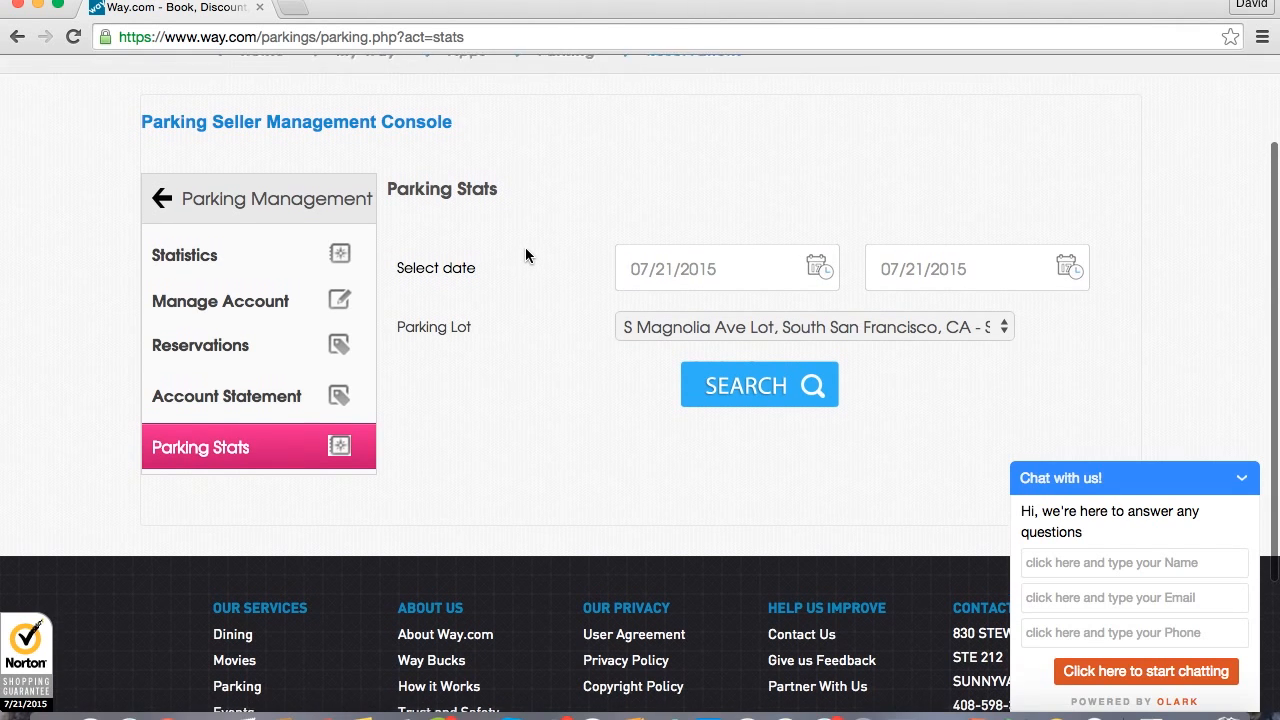